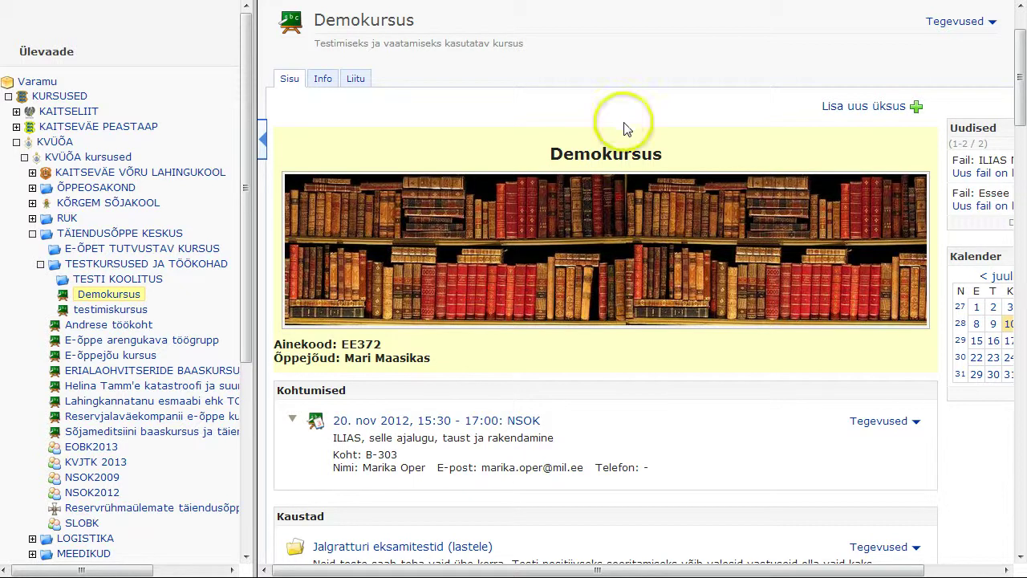
Start a new glossary (Sõnastik) in Demokursus named "Päikesesüsteemi sõnastik" with the description "lühike kirjeldus siia".
left_click(882, 111)
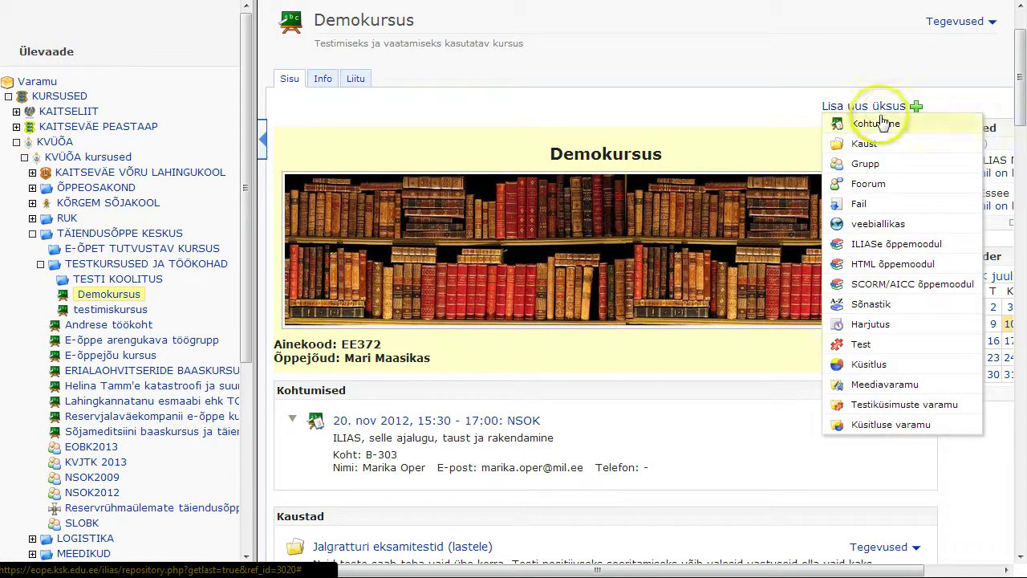
left_click(871, 304)
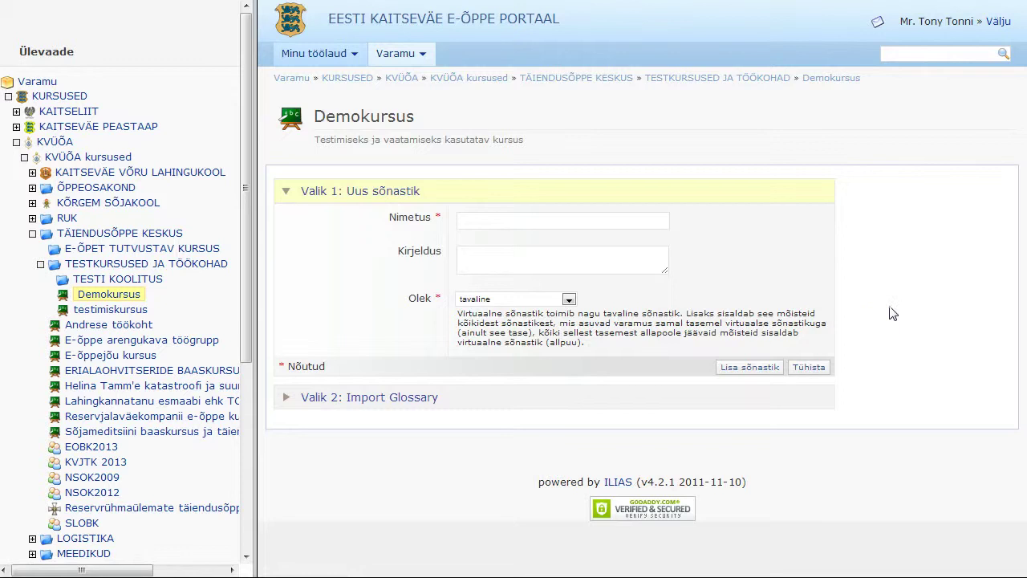
left_click(523, 219)
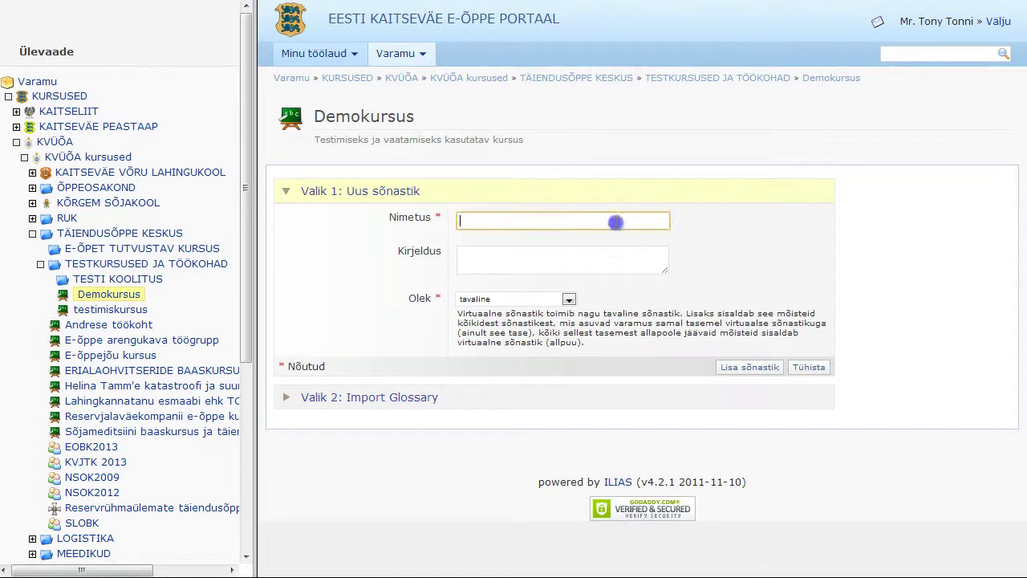
type("Päikesesüsteemi sõnastik")
key("Tab")
type("lü")
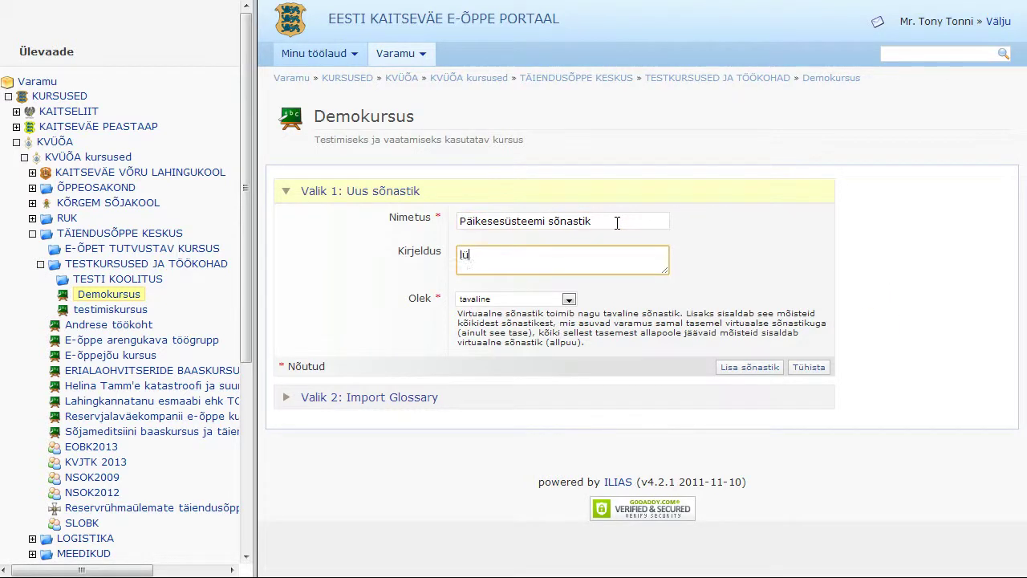
type("hike kirjeldus siia")
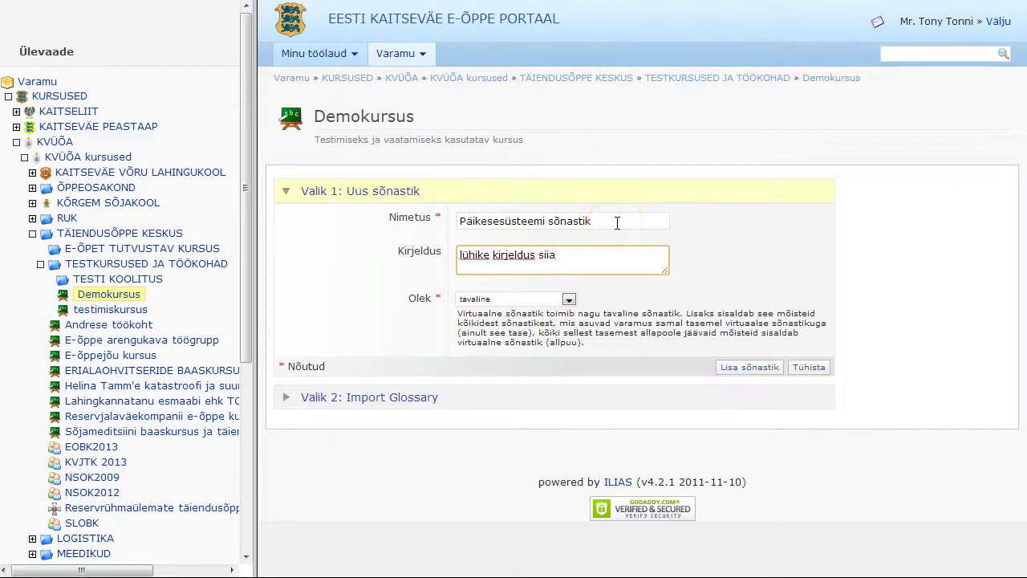
Try the glossary status "virtuaalne (kogu allpuu)".
left_click(567, 299)
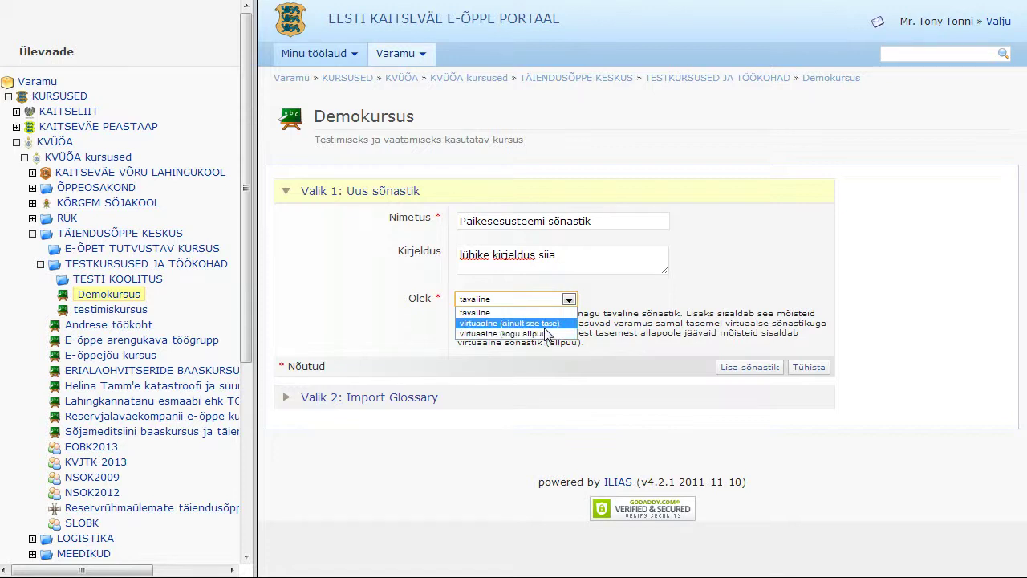
left_click(559, 323)
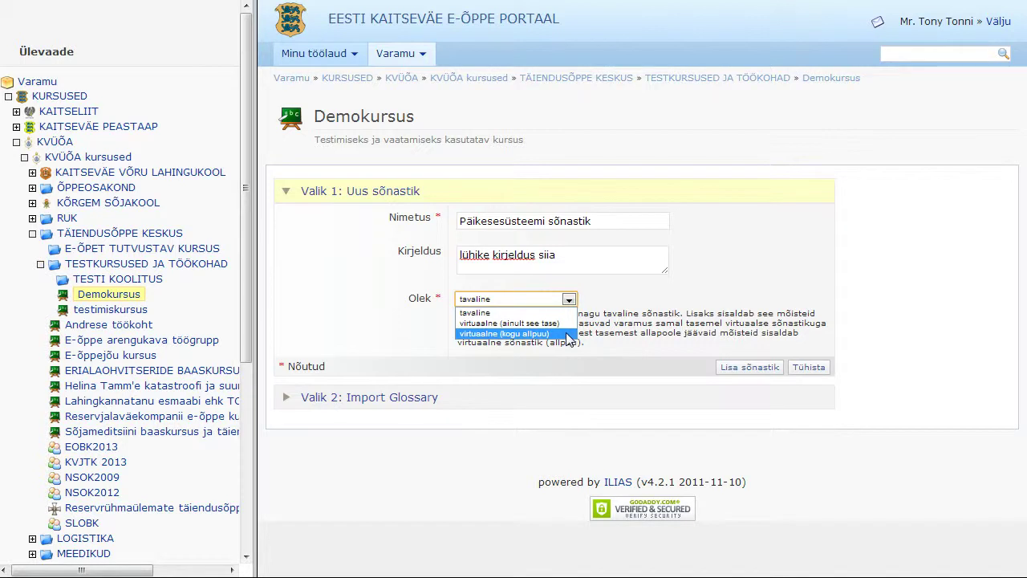
left_click(566, 336)
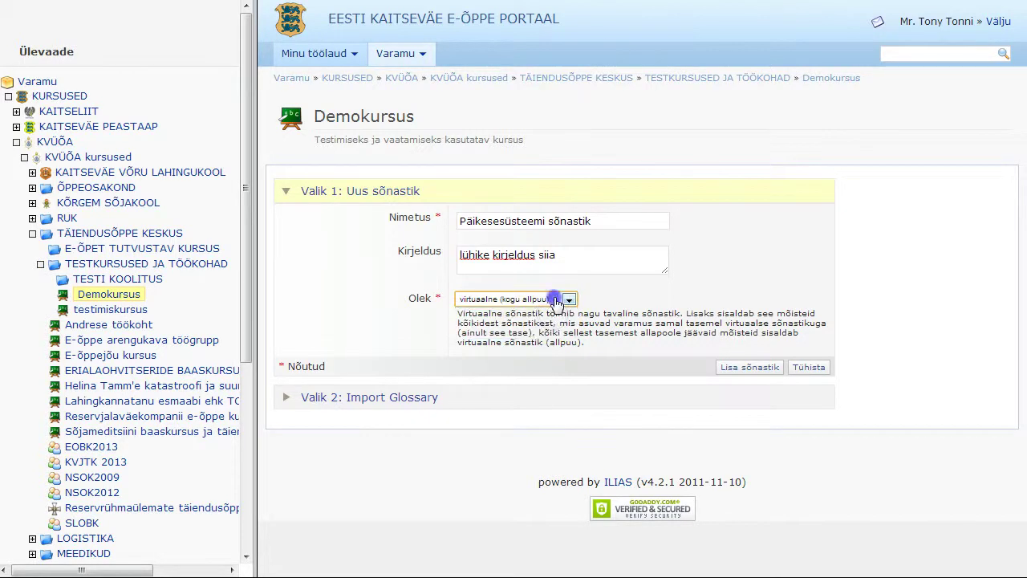
Set the glossary status to "tavaline" and create the glossary.
left_click(556, 299)
left_click(484, 313)
left_click(745, 373)
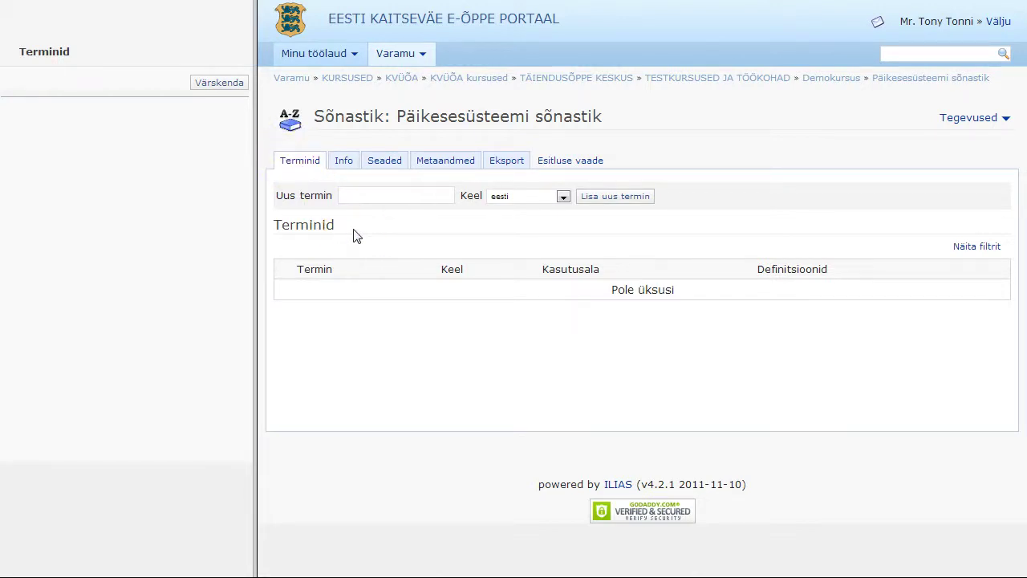
Add the new term "Päike" to the glossary in the language eesti.
left_click(365, 197)
type("Päike")
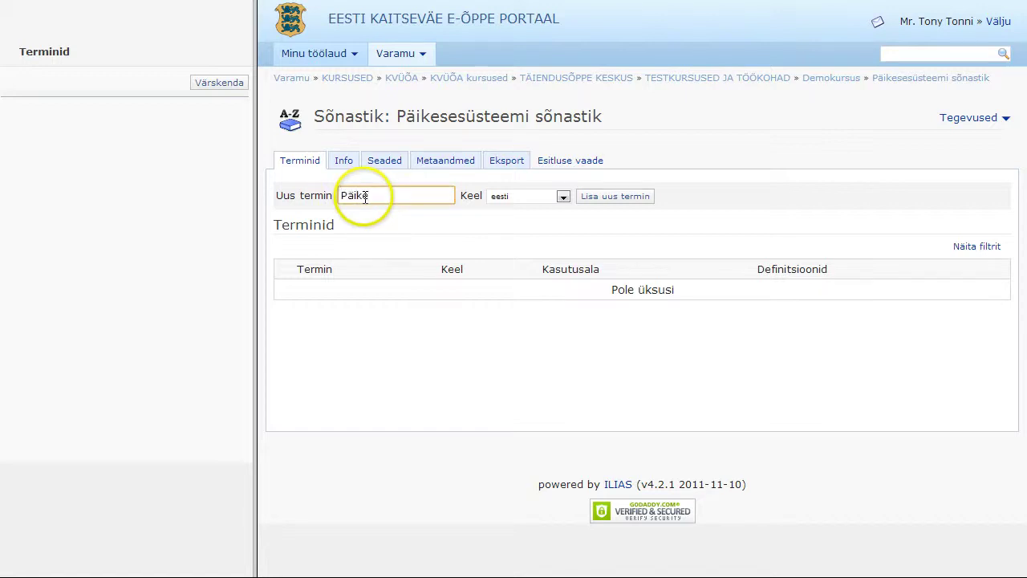
key("Tab")
key("Tab")
left_click(614, 201)
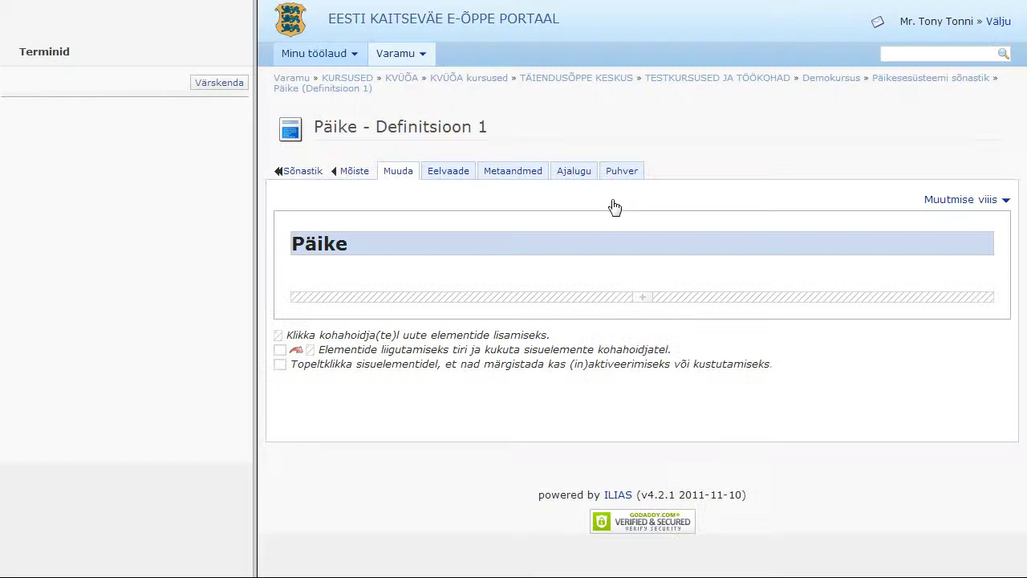
Add the paragraph "Päike on meie Päikesesüsteemi täht, heledaim Maal nähtav täht." to the definition of Päike and save it.
left_click(727, 282)
left_click(648, 296)
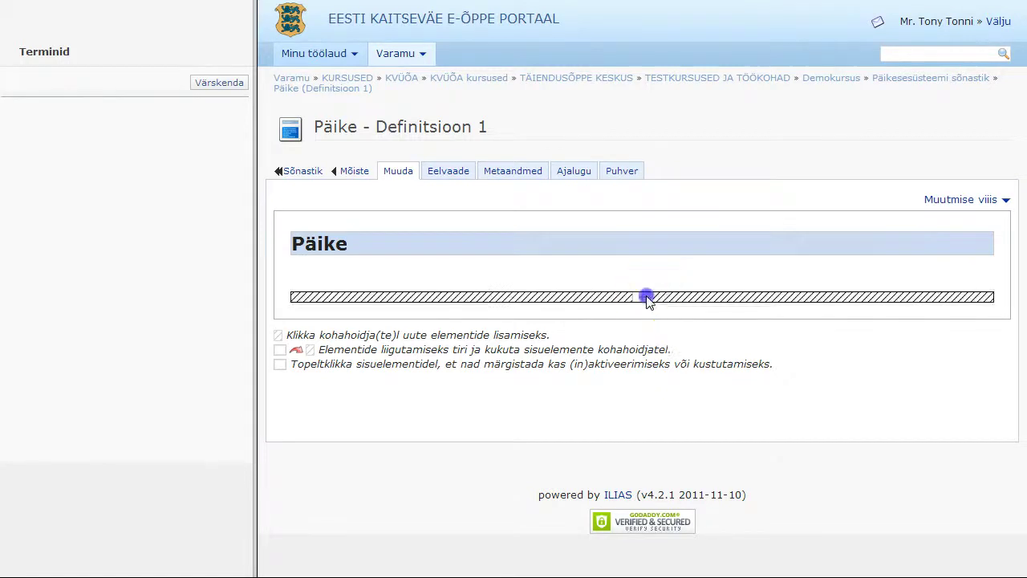
left_click(665, 297)
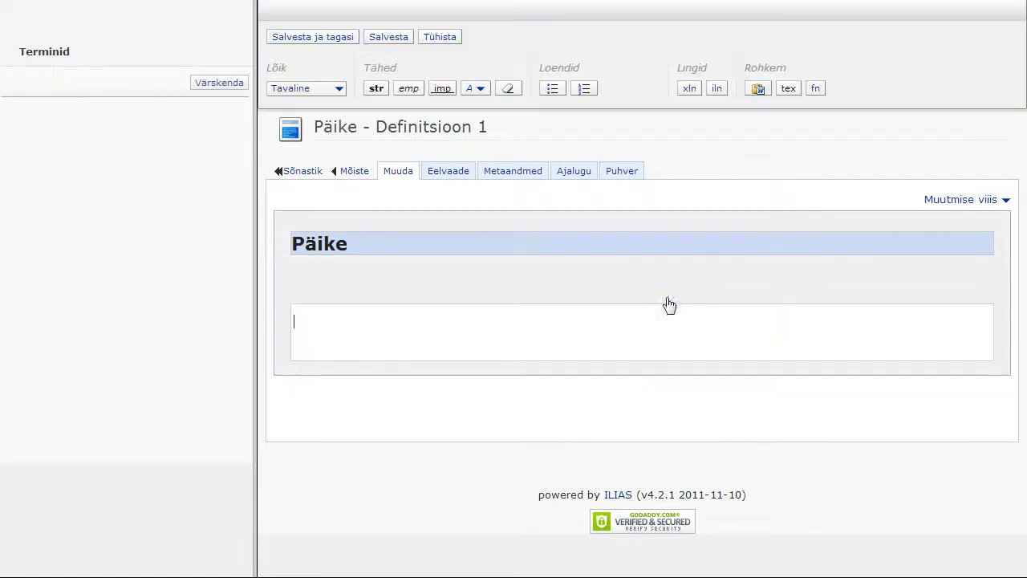
type("Päike on meie Päikesesüsteemi täht, heledaim Maal nähtav täht.")
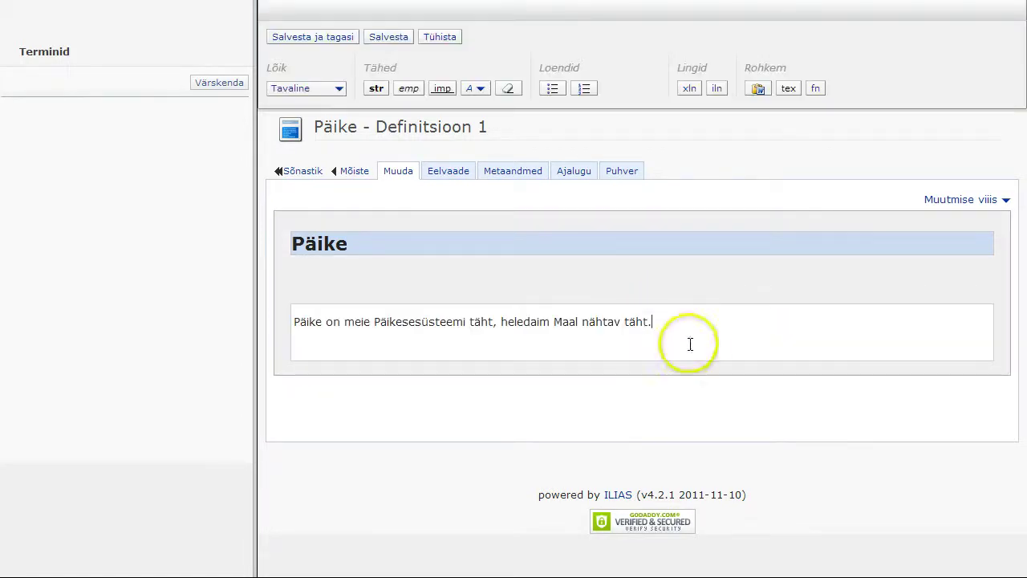
left_click(309, 40)
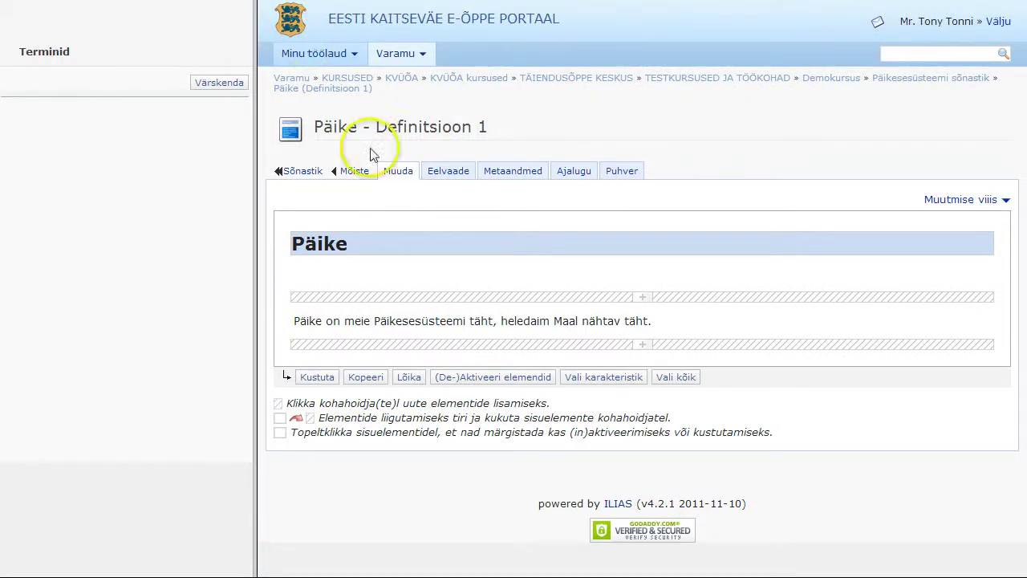
Go to the definitions of the term Päike and add a second, empty definition.
left_click(354, 171)
left_click(393, 170)
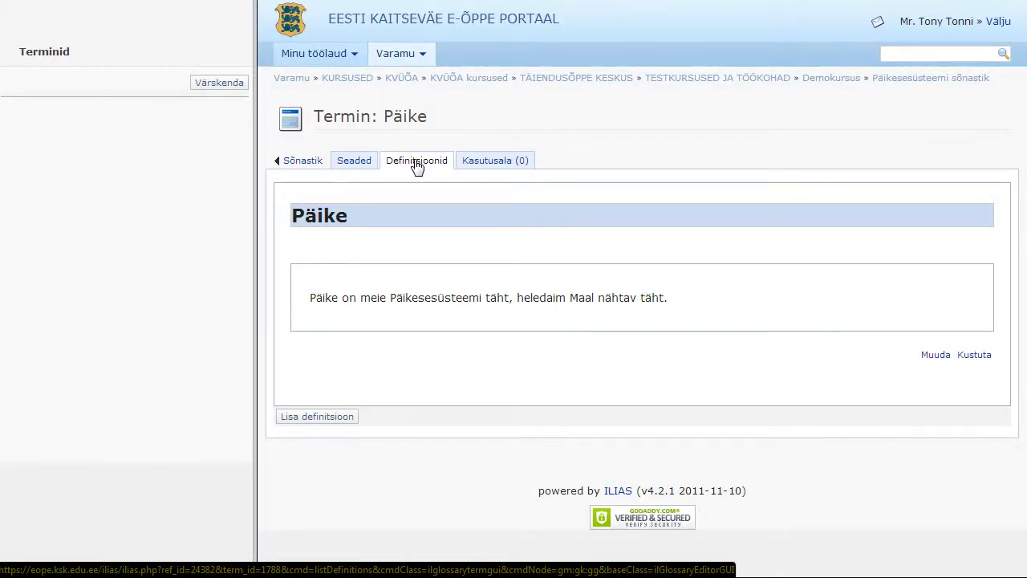
left_click(315, 419)
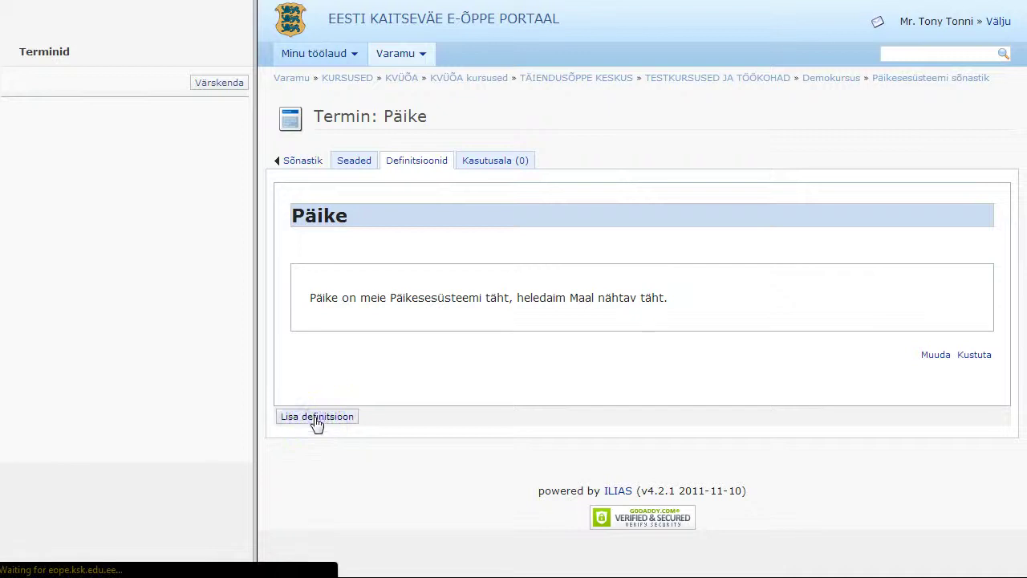
left_click(619, 298)
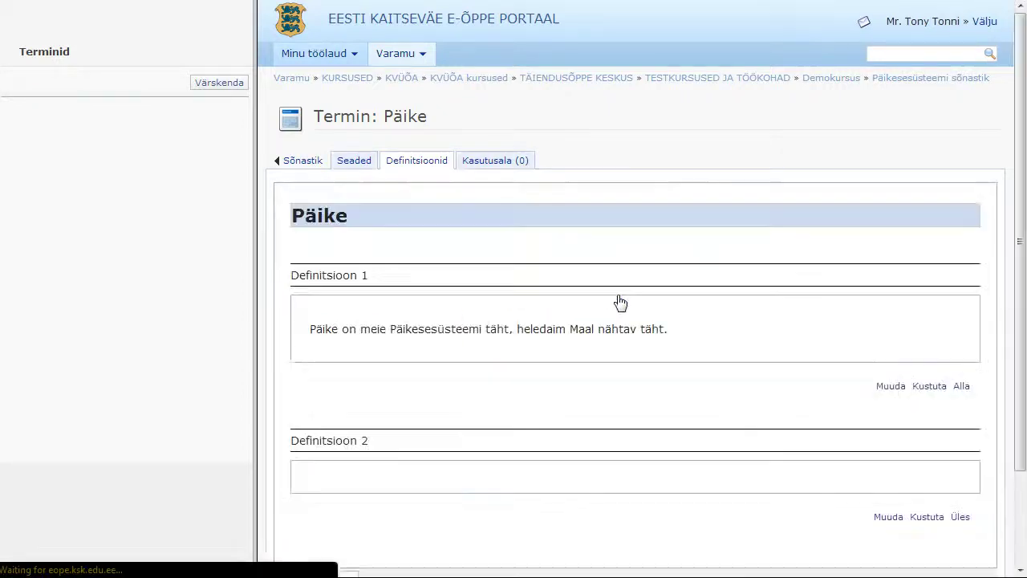
left_click(635, 322)
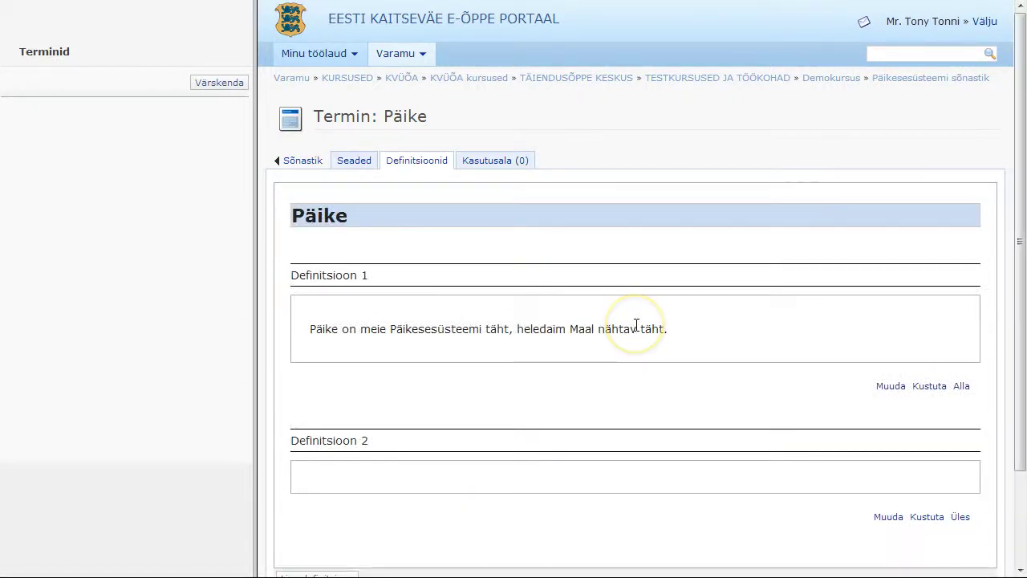
left_click_drag(553, 470, 791, 502)
Save a paragraph in definition 2: "Kui jutt on mõnest teisest planeedisüsteemist, siis võib üldnimetusena päikesteks nimetada ka selle teise konkreetse planeedisüsteemi tähte (või tähti).".
left_click(888, 518)
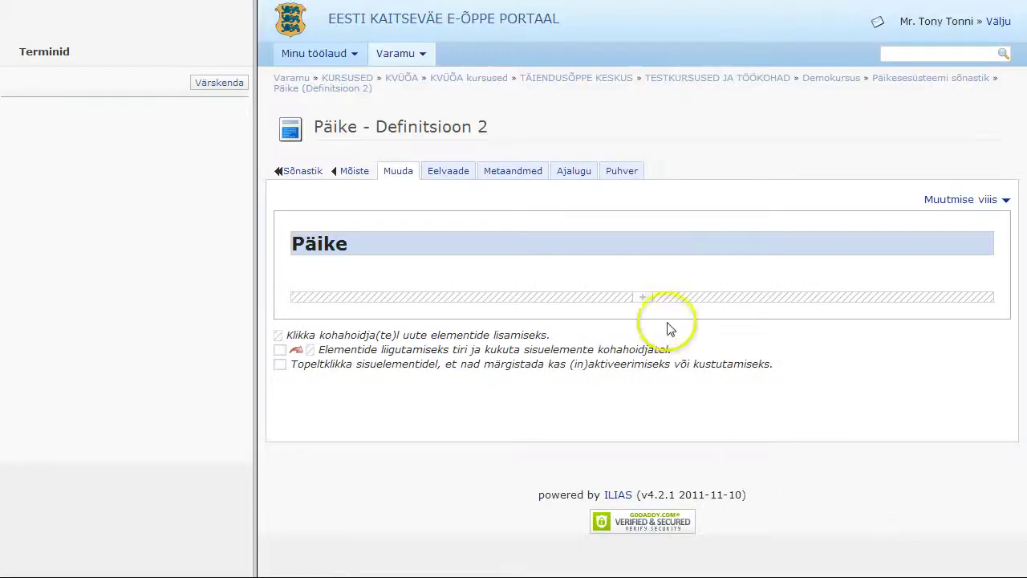
left_click(674, 295)
left_click(718, 296)
type("Kui jutt on mõnest teisest planeedisüsteemist, siis võib üldnimetusena päikesteks nimetada ka selle teise konkreetse planeedisüsteemi tähte (või tähti).")
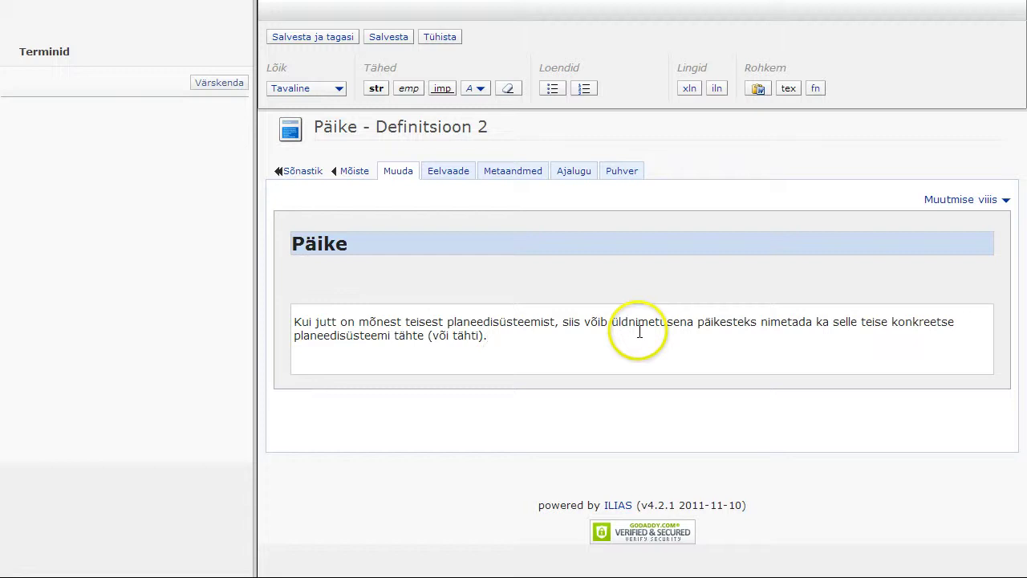
left_click(289, 39)
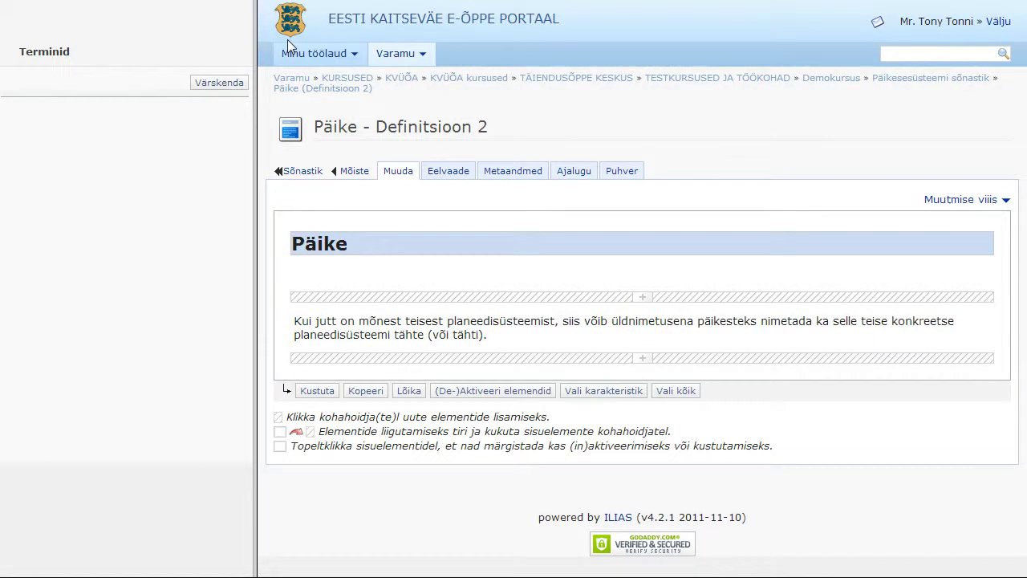
In the definitions of Päike, move the first definition below the second and move it back up.
left_click(351, 173)
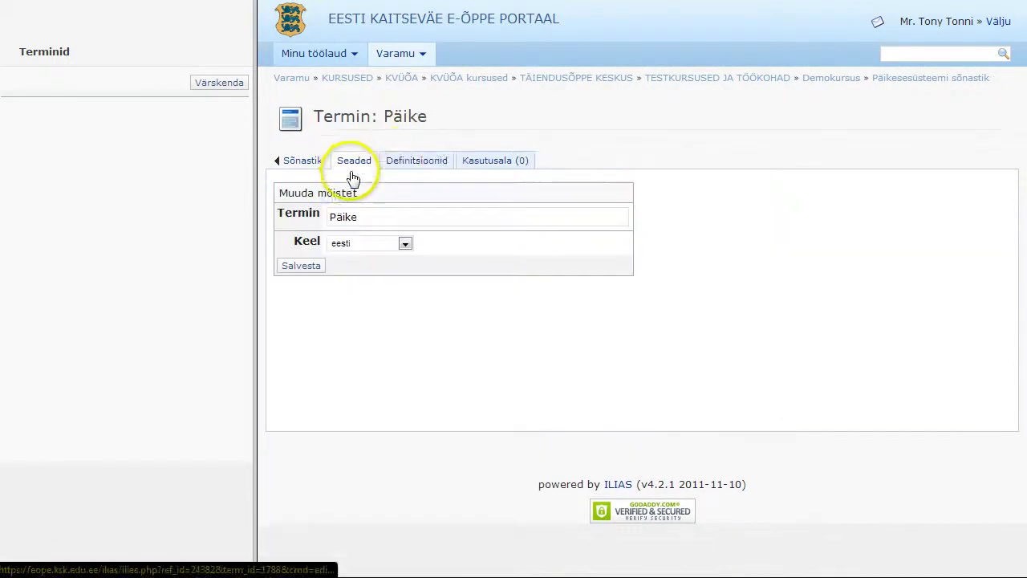
left_click(397, 163)
scroll(626, 364, "down", 4)
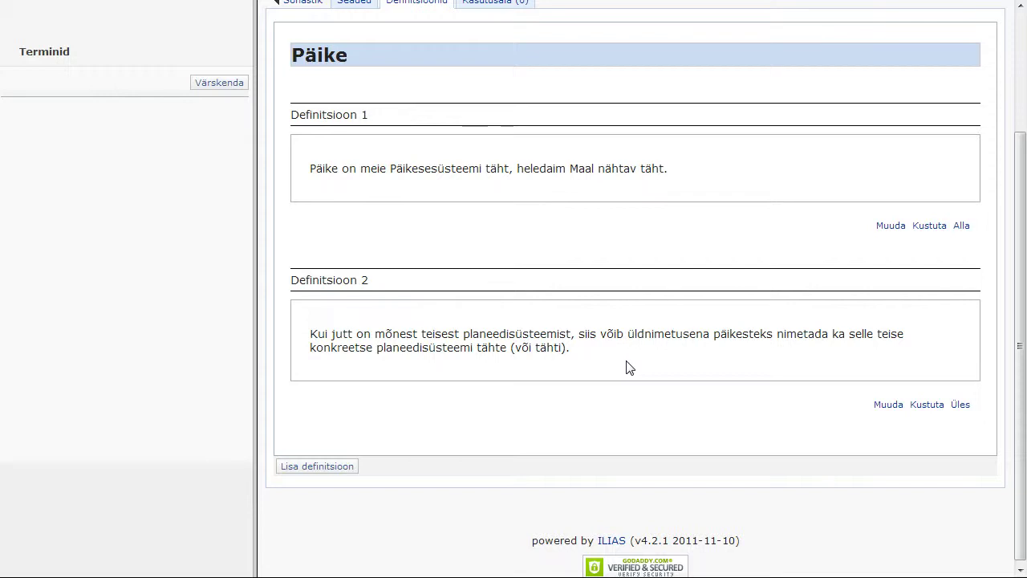
left_click(962, 228)
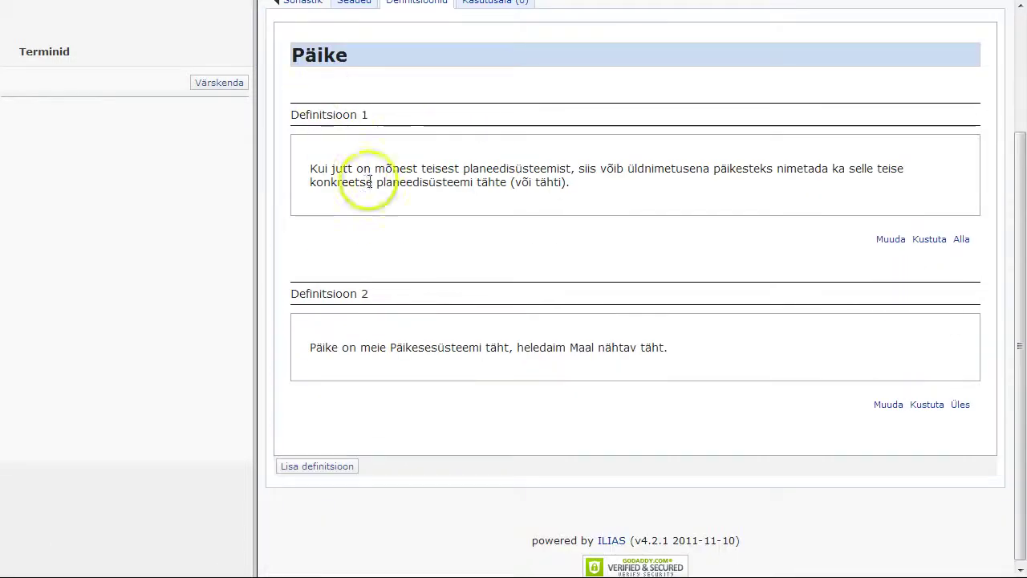
left_click(960, 406)
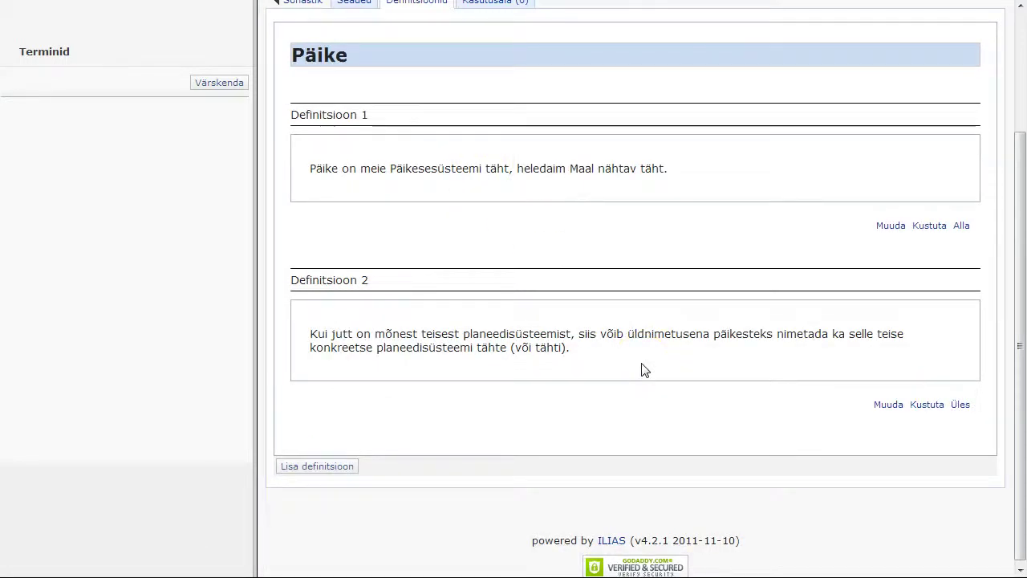
Return to the glossary's term list and add the new term "Maa" in the language eesti.
scroll(645, 370, "up", 4)
left_click(303, 161)
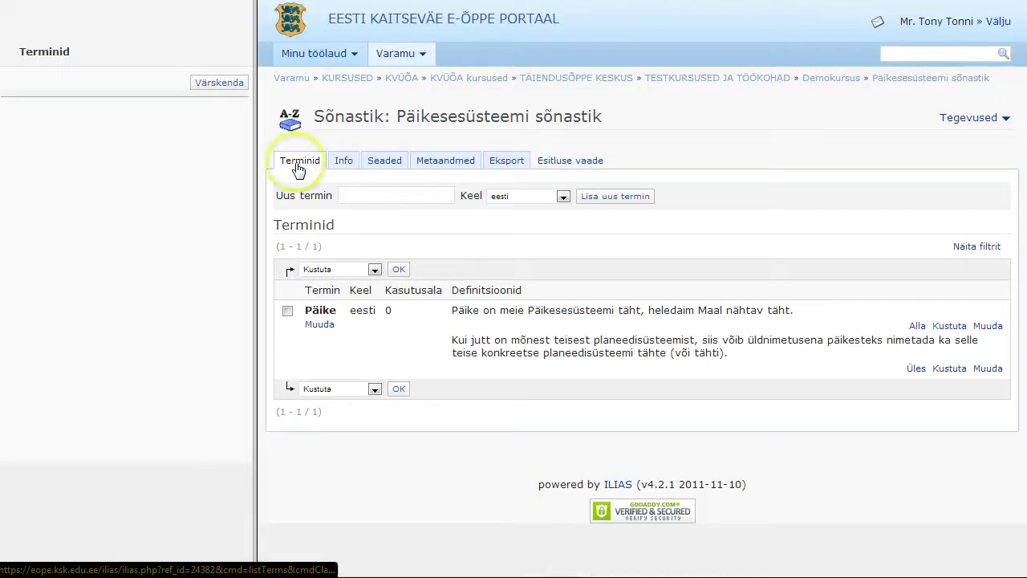
left_click(353, 193)
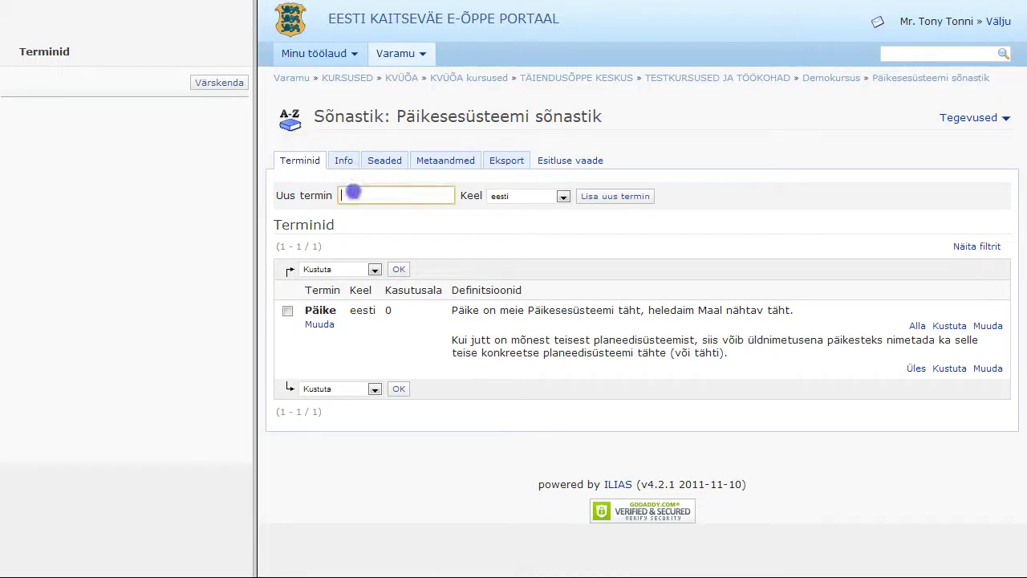
type("Maa")
key("Tab")
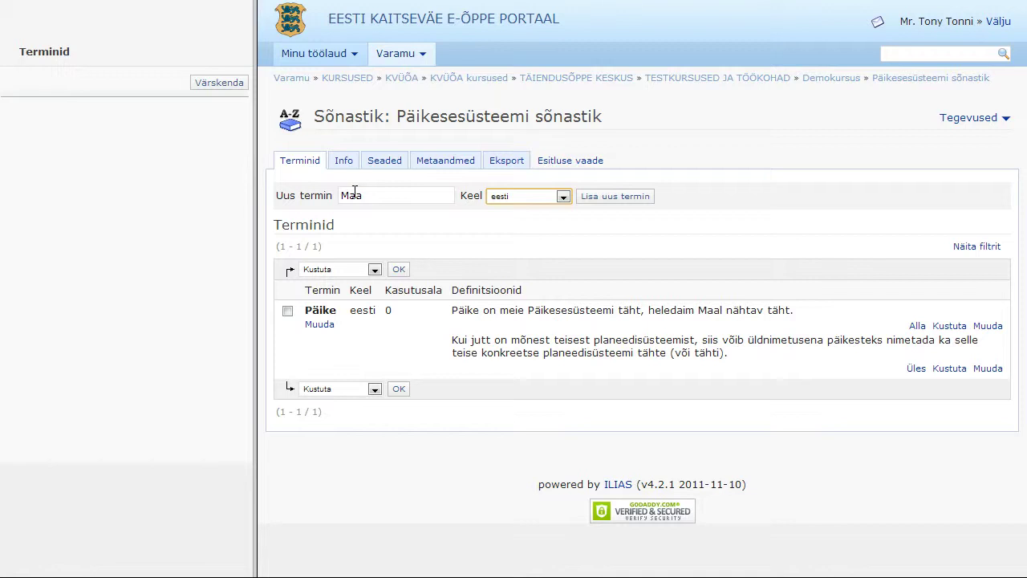
key("Tab")
key("Return")
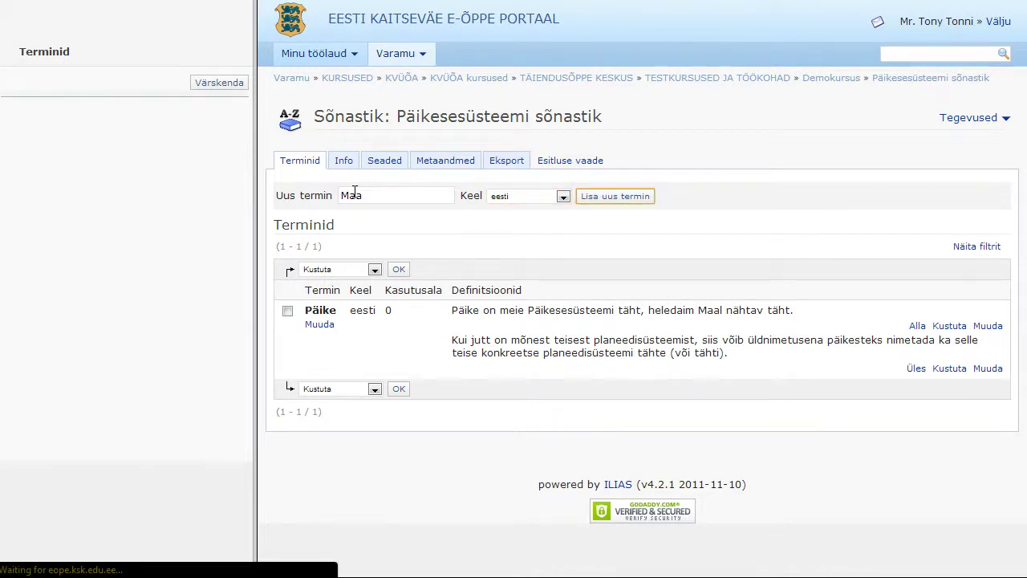
Insert the Earth picture file as a new media object in the definition of Maa and save it.
left_click(597, 292)
left_click(650, 299)
left_click(663, 317)
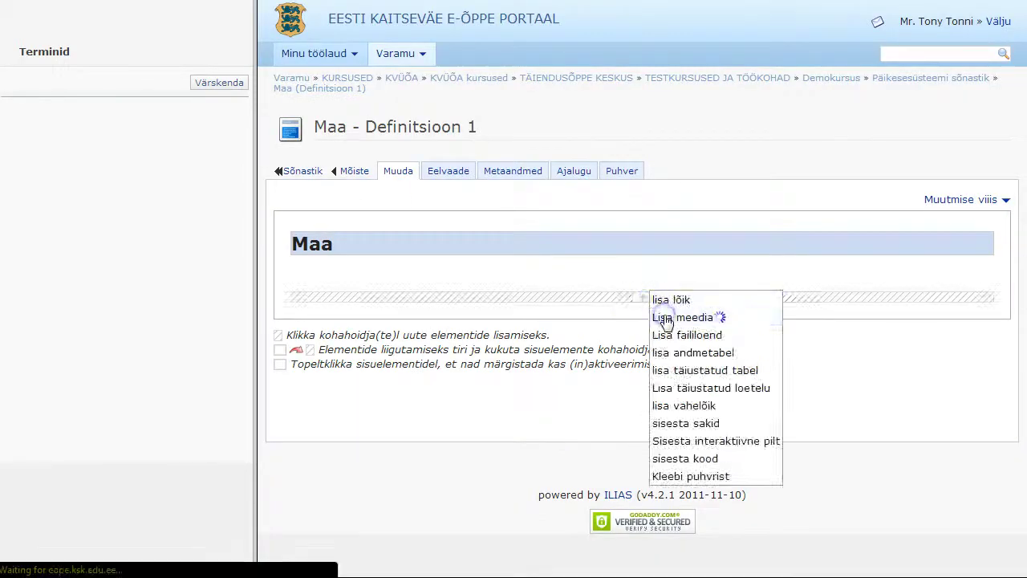
left_click(533, 321)
double_click(410, 103)
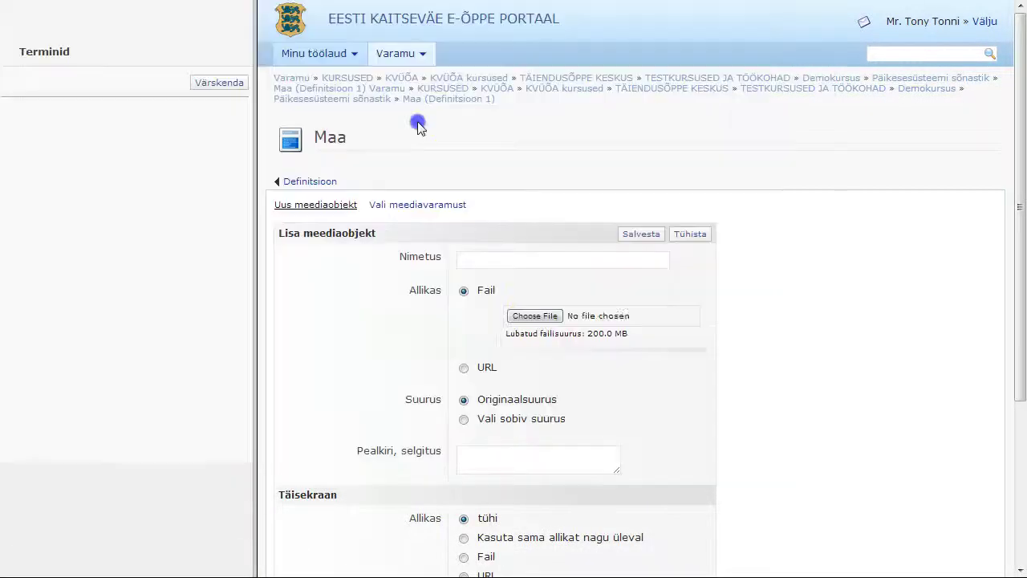
left_click(640, 235)
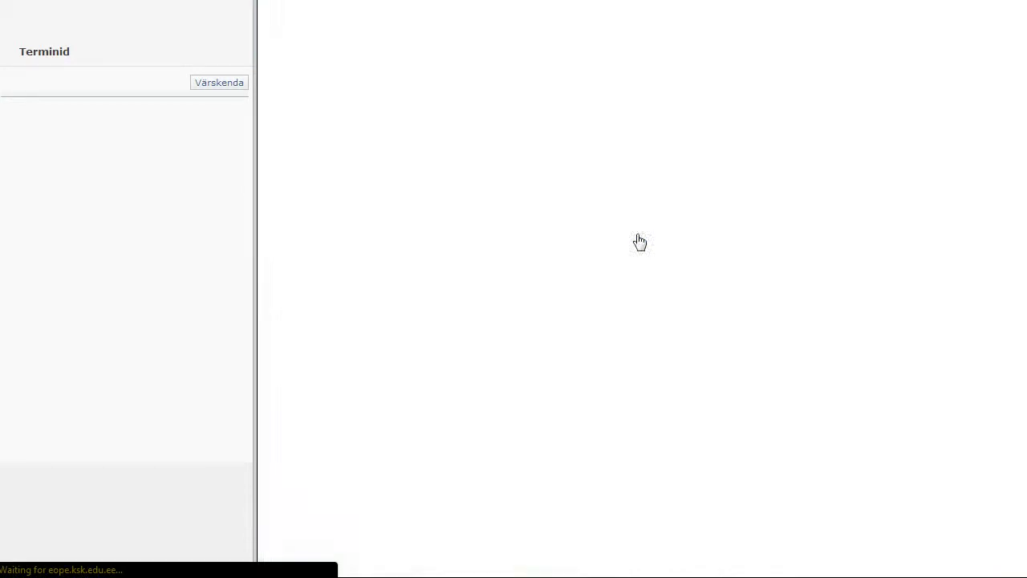
Align the Earth image in the definition of Maa with the option "reasta: ujuvalt vasakule".
left_click(329, 175)
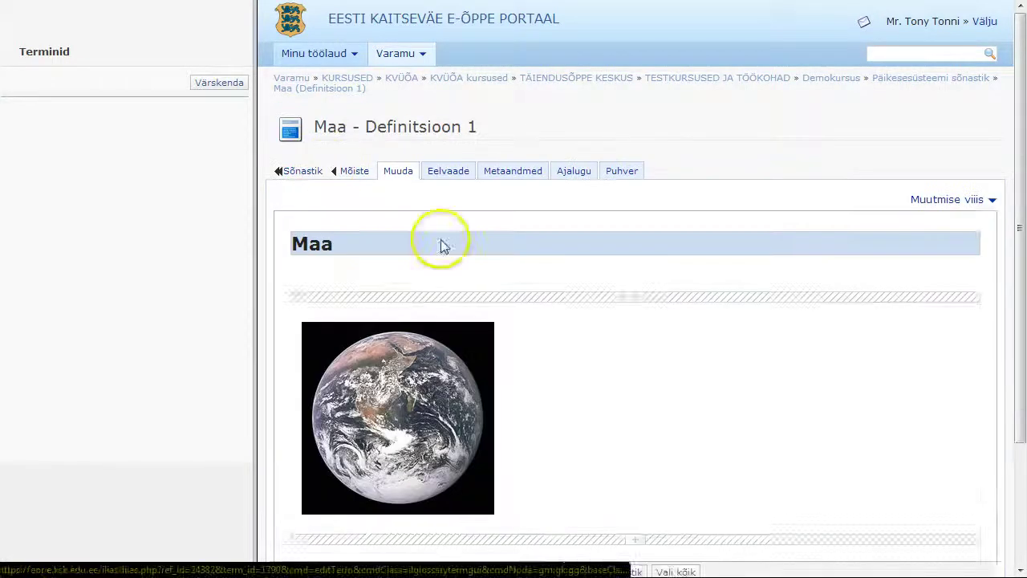
scroll(601, 319, "down", 2)
left_click(541, 331)
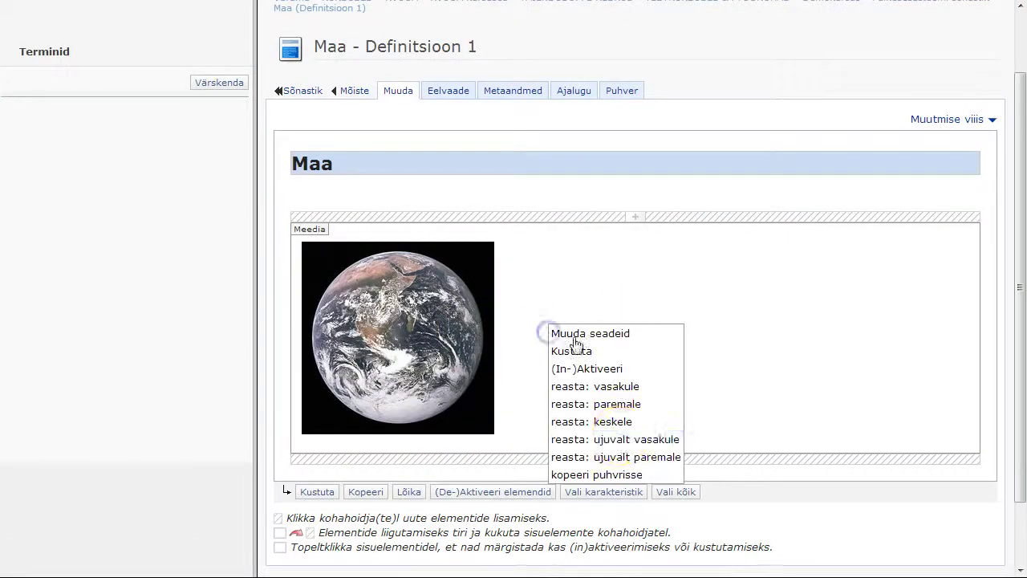
left_click(619, 438)
Save and preview a new paragraph: "Maa on Päikesesüsteemi kolmas planeet Päikese poolt loetuna ning ainuke teadaolev planeet Universumis, kus leidub elu. Maa tekkis 4,54 miljardit aastat tagasi.".
left_click(406, 378)
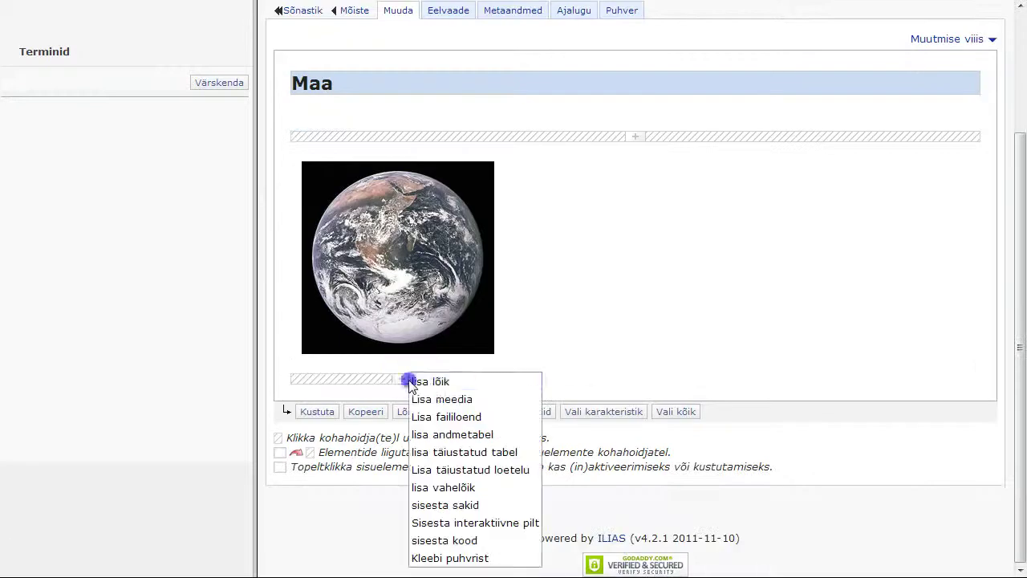
left_click(423, 380)
type("Maa on Päikesesüsteemi kolmas planeet Päikese poolt loetuna ning ainuke teadaolev planeet Universumis, kus leidub elu. Maa tekkis 4,54 miljardit aastat tagasi.")
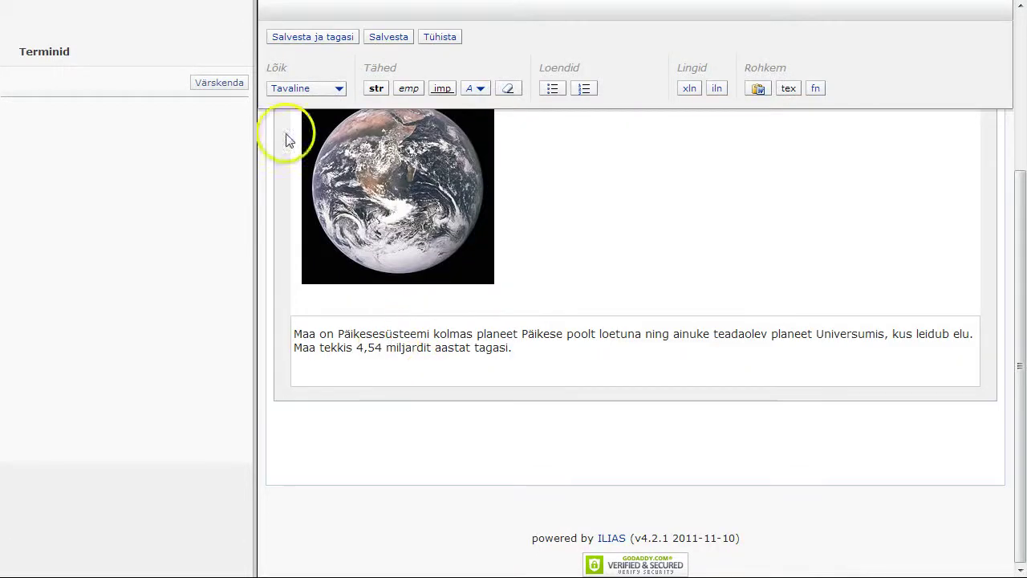
left_click(299, 37)
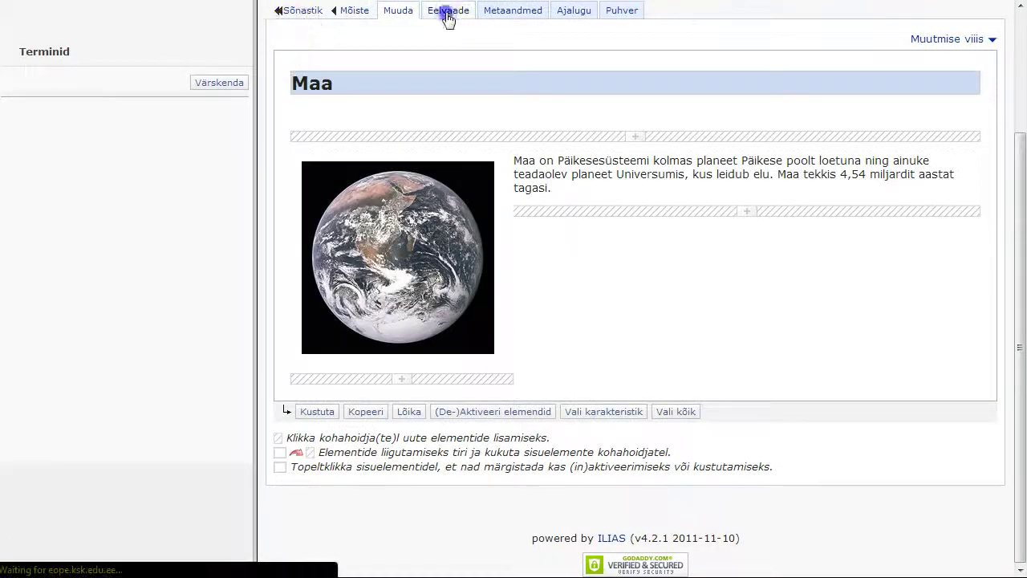
left_click(448, 9)
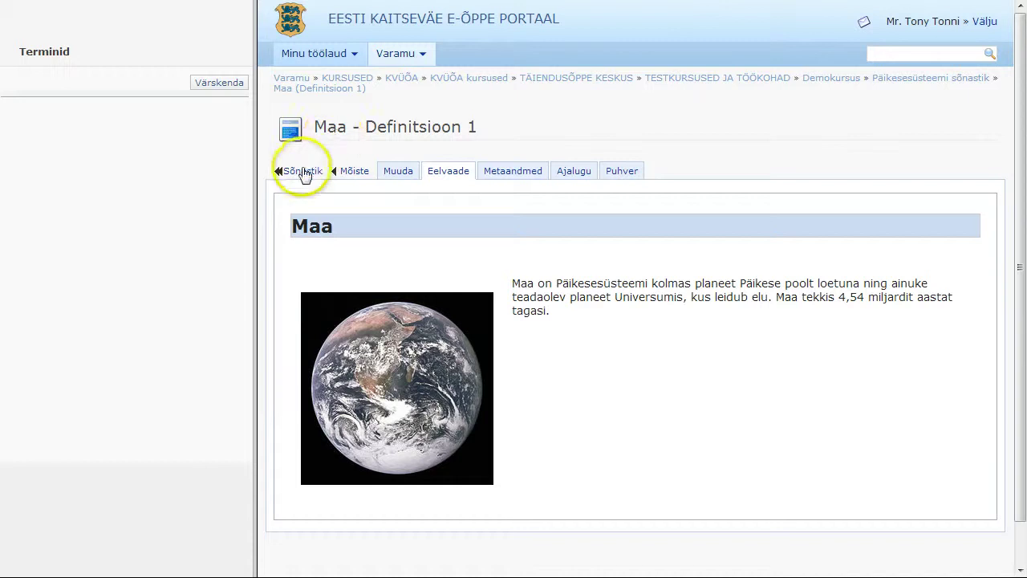
In the glossary's settings, leave Võrgus unticked, set Olek to "virtuaalne (ainult see tase)" and save.
left_click(300, 171)
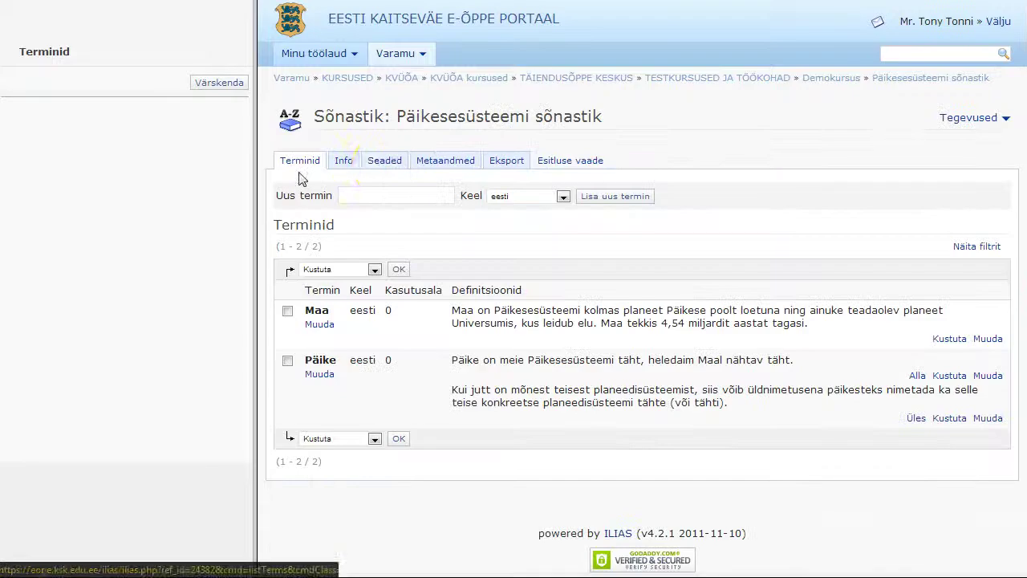
left_click(387, 166)
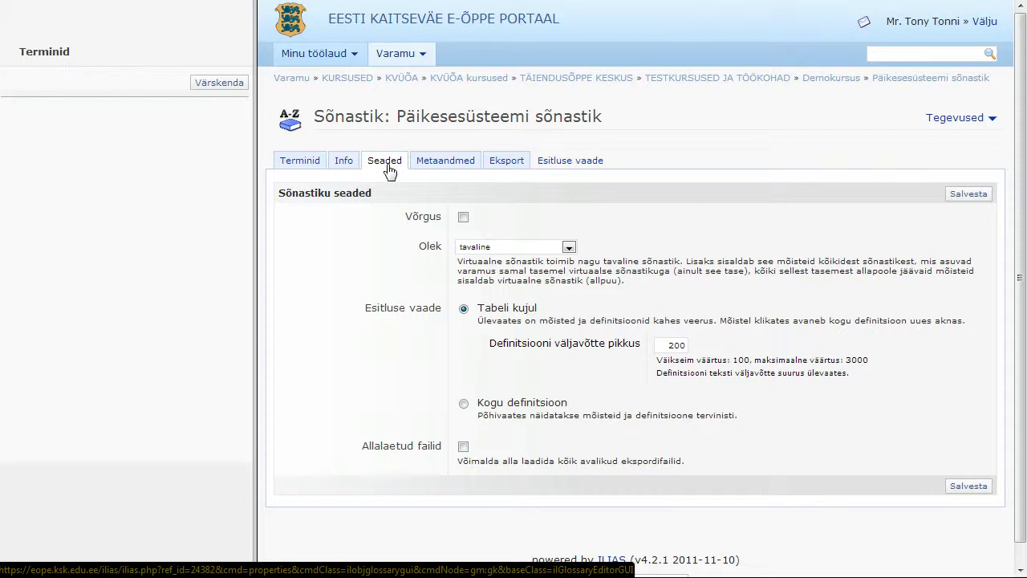
left_click(464, 218)
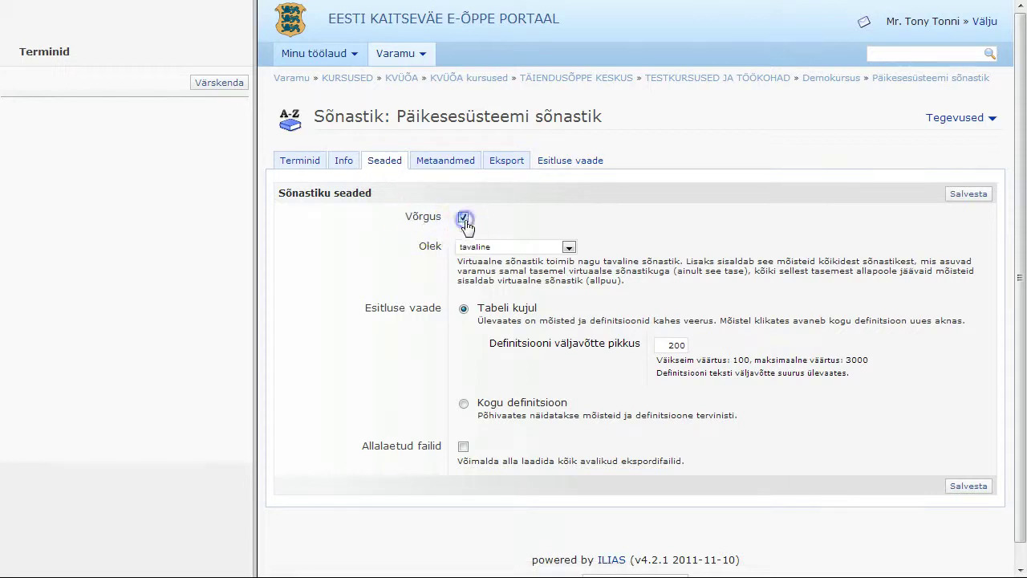
left_click(464, 218)
left_click(568, 248)
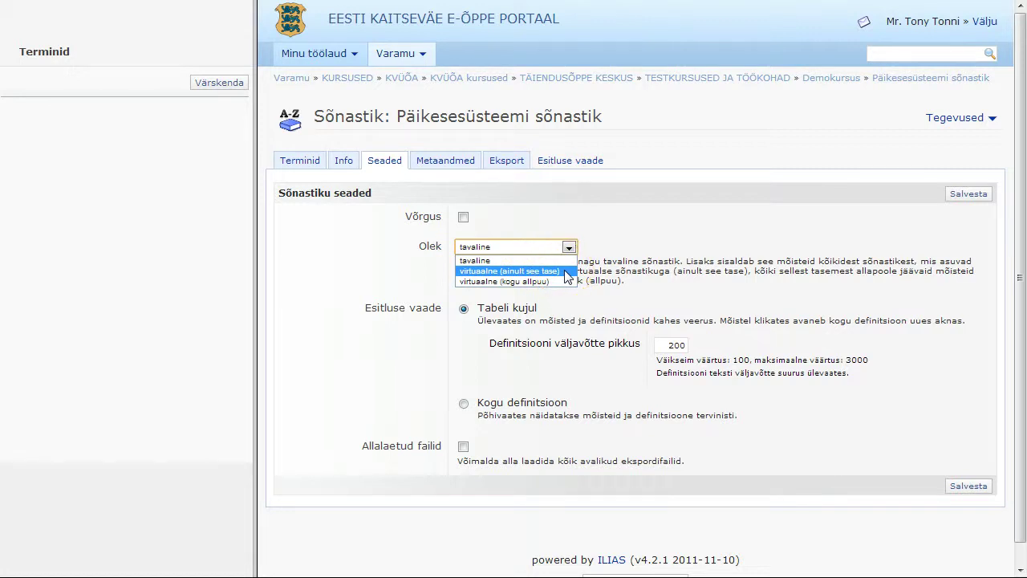
left_click(566, 272)
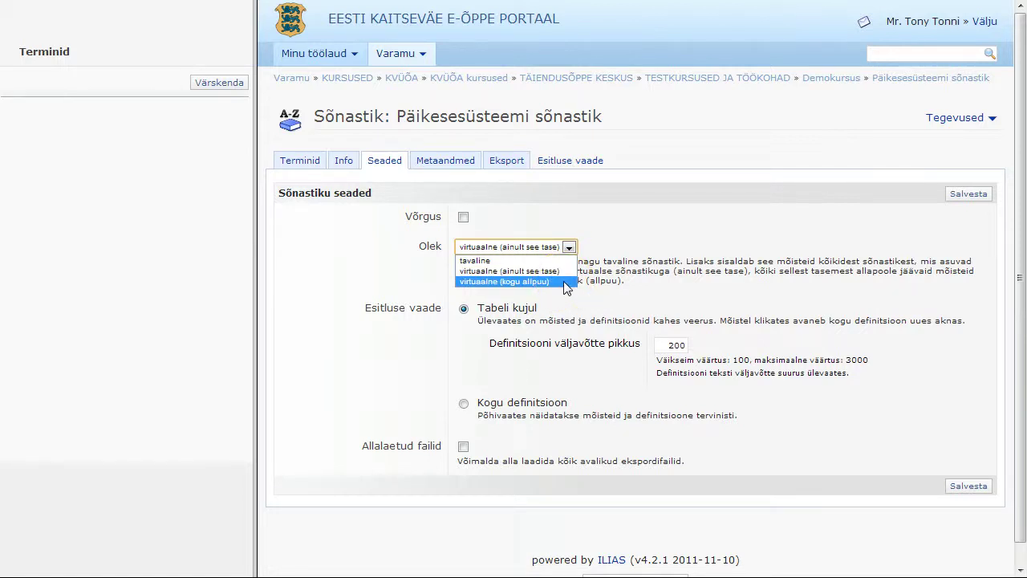
left_click(566, 287)
left_click(562, 271)
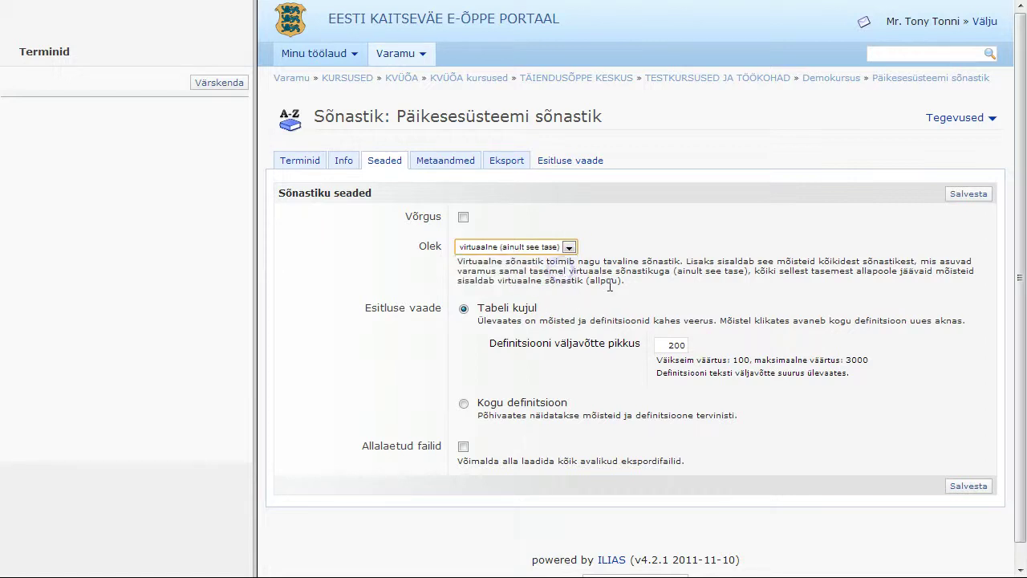
left_click(969, 487)
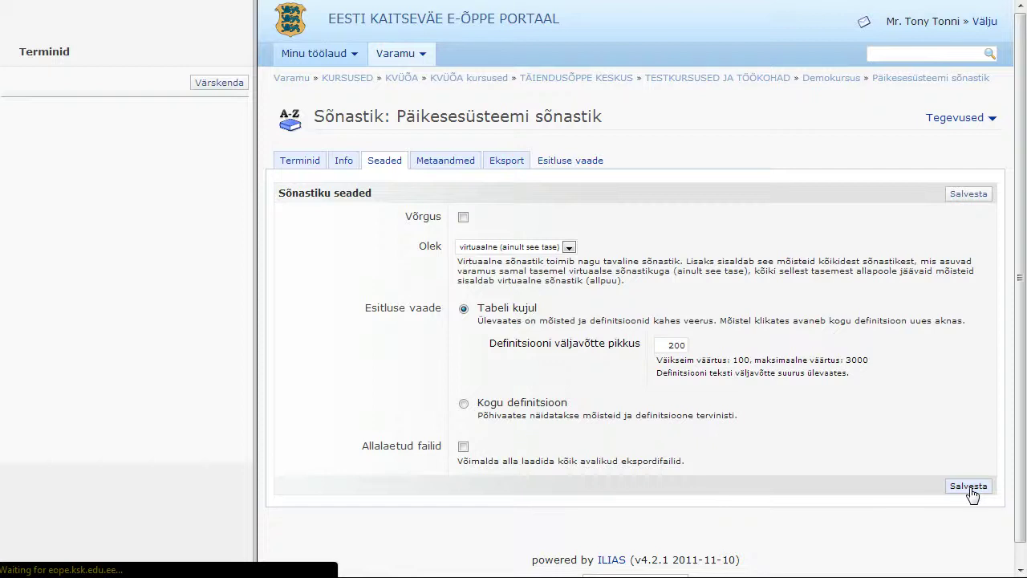
Examine the virtual glossary's complete term list for entries drawn from other glossaries on the same level.
left_click(297, 166)
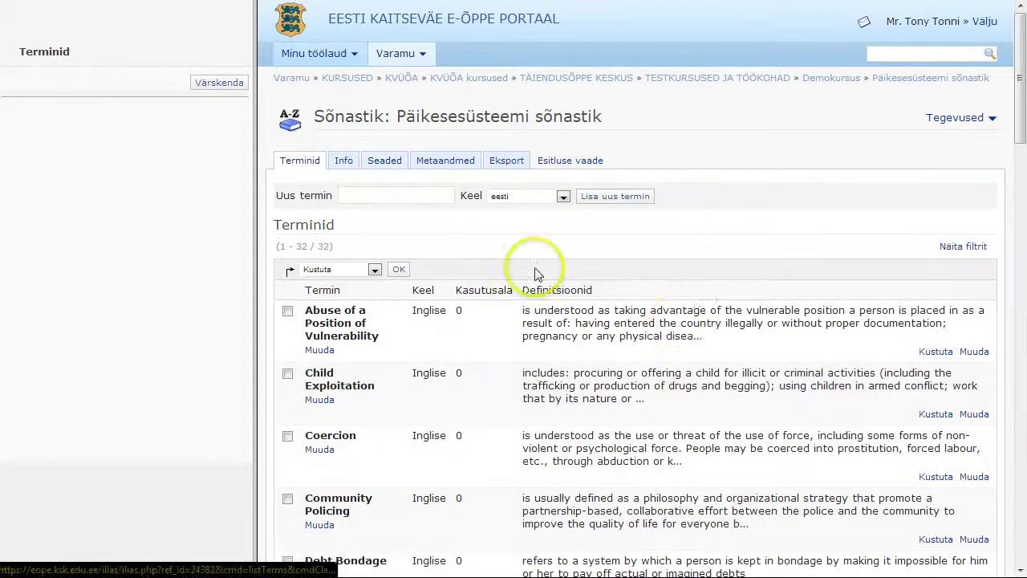
scroll(711, 334, "down", 15)
scroll(733, 341, "down", 5)
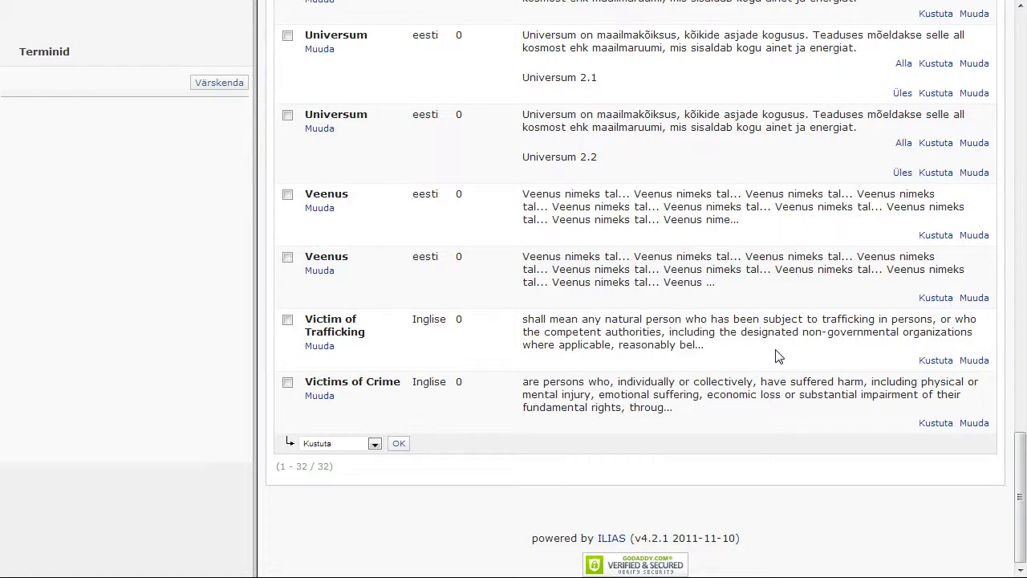
left_click(744, 359)
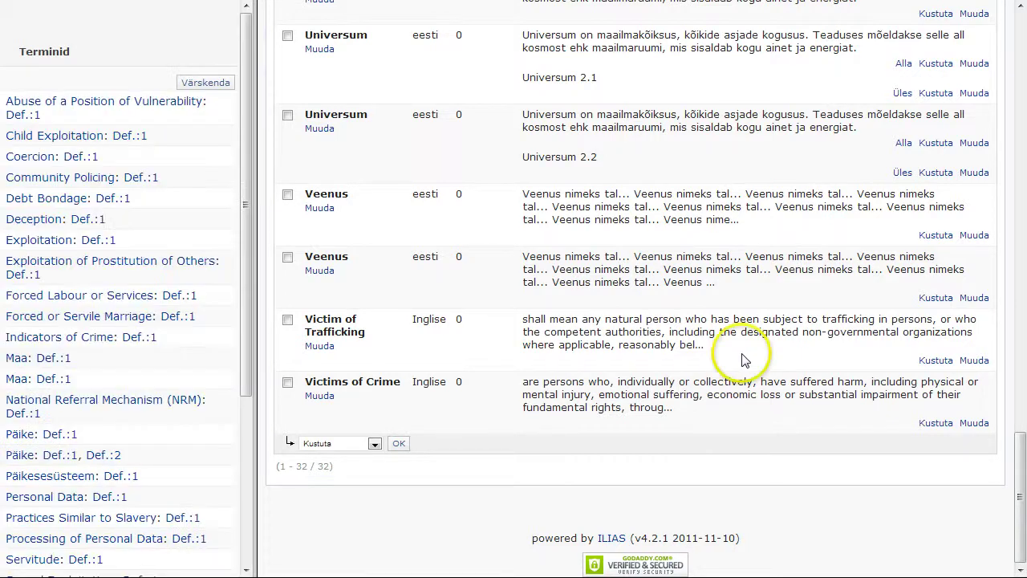
scroll(744, 359, "up", 20)
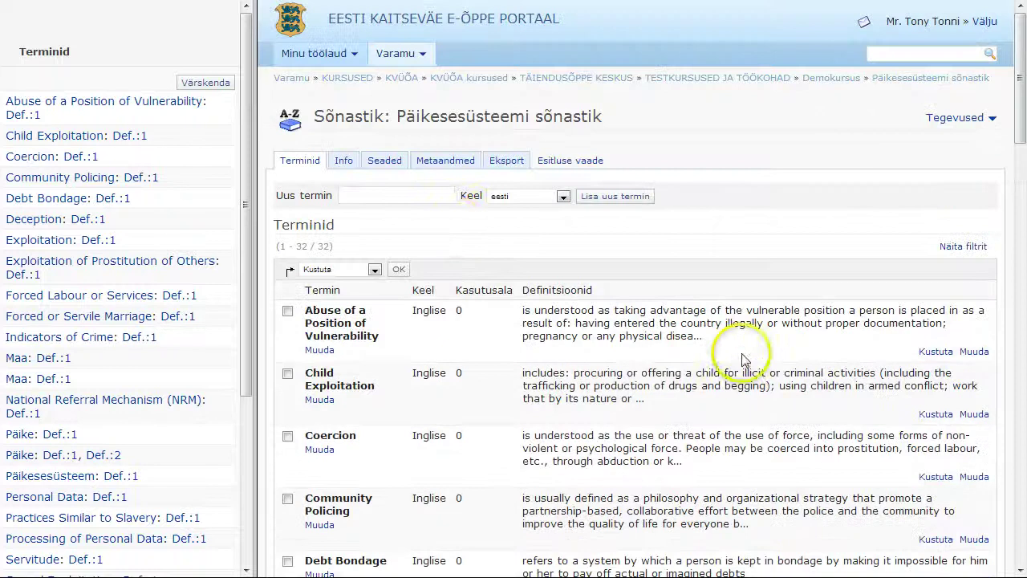
Set the glossary's presentation view (Esitluse vaade) to "Tabeli kujul" with the definition excerpt length at 200 and save.
left_click(385, 163)
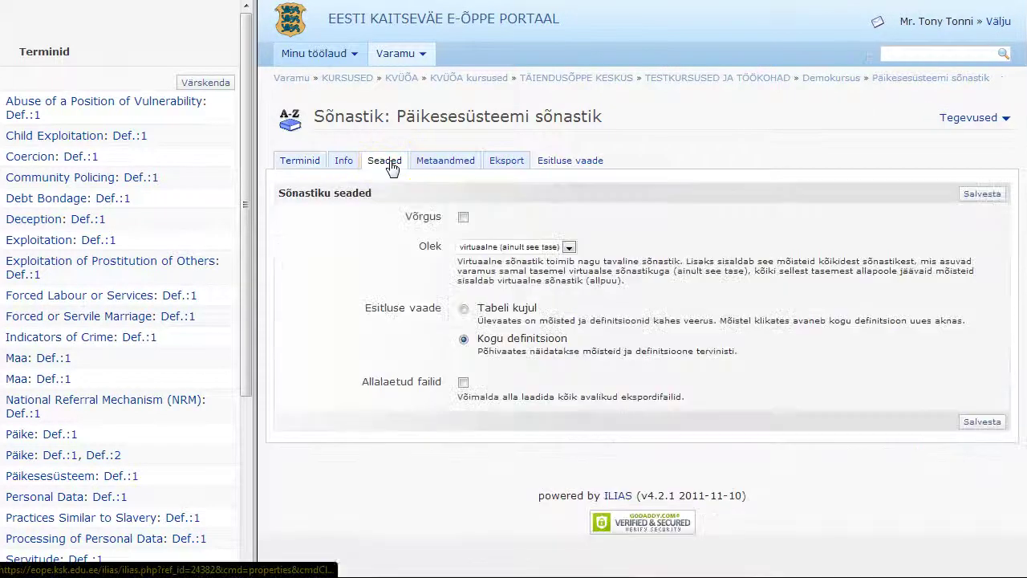
left_click(506, 309)
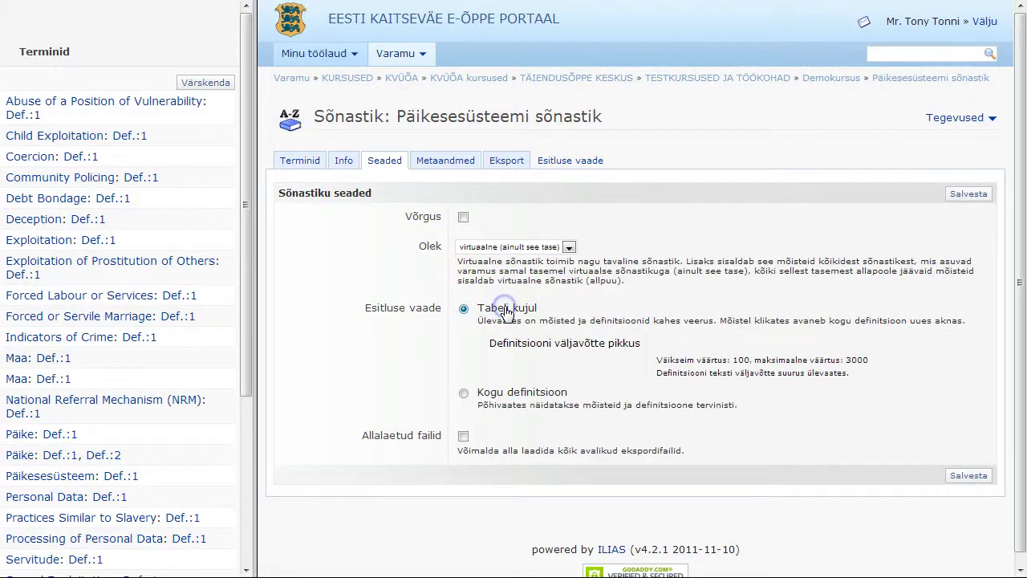
left_click(516, 412)
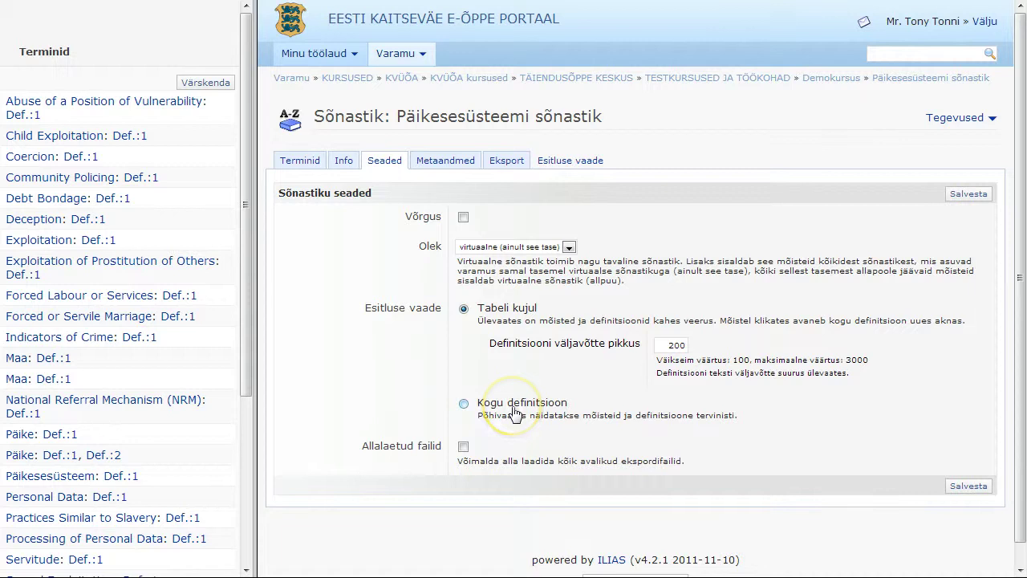
left_click(971, 486)
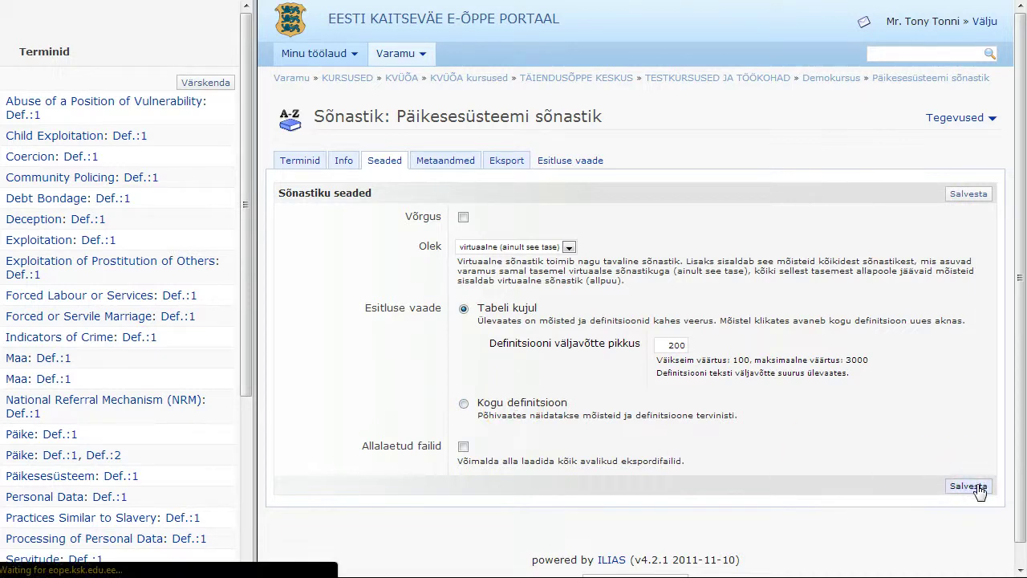
Look through the glossary's table-style presentation, view the full definition of Maa and return to the term overview.
left_click(571, 161)
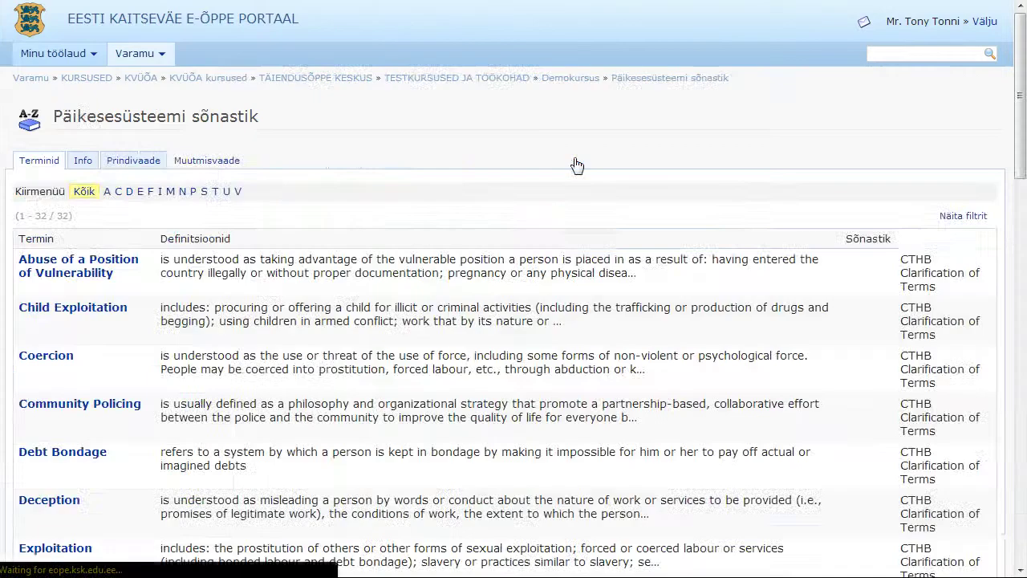
left_click(498, 191)
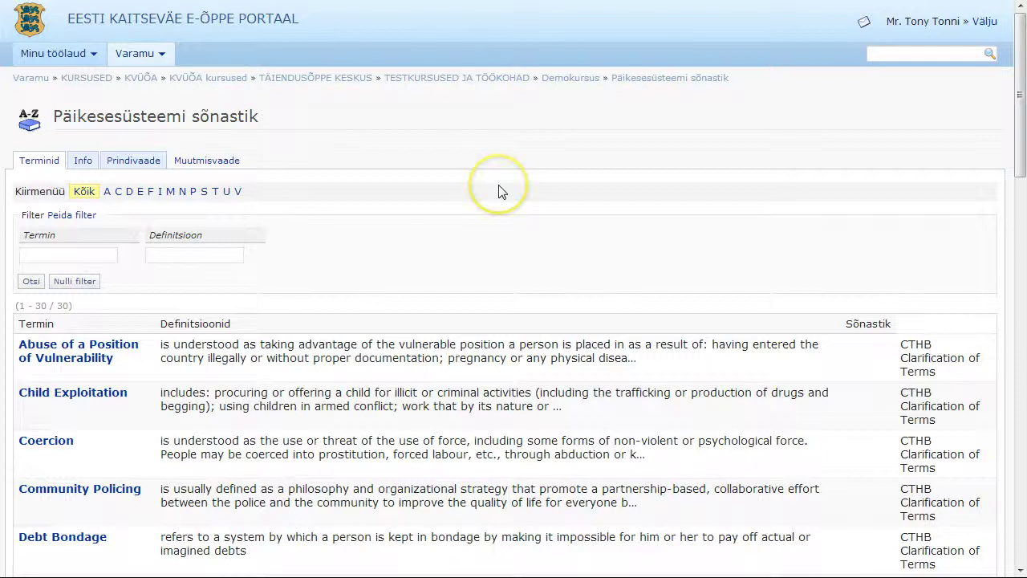
scroll(498, 191, "down", 5)
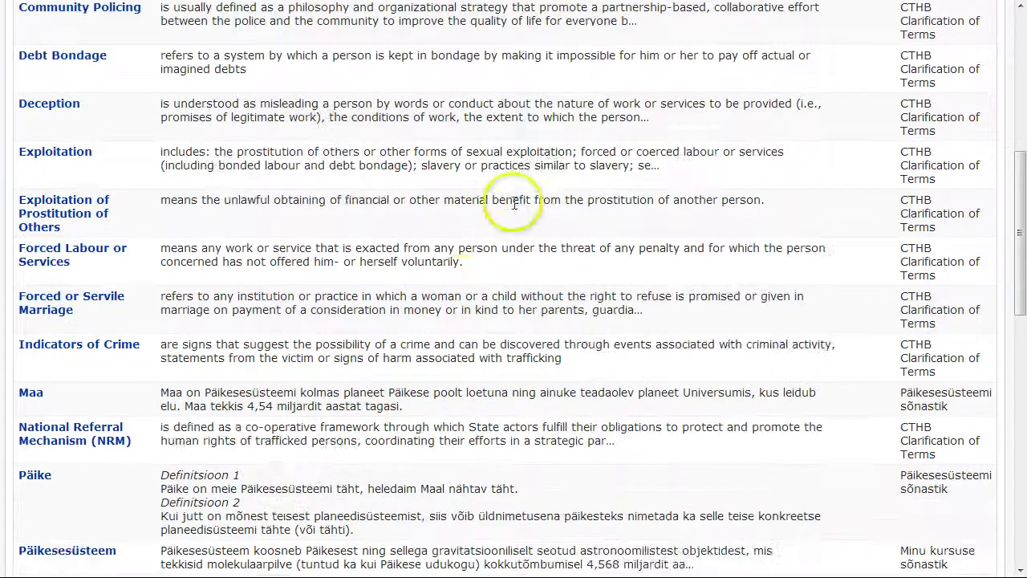
scroll(464, 210, "down", 2)
left_click(32, 233)
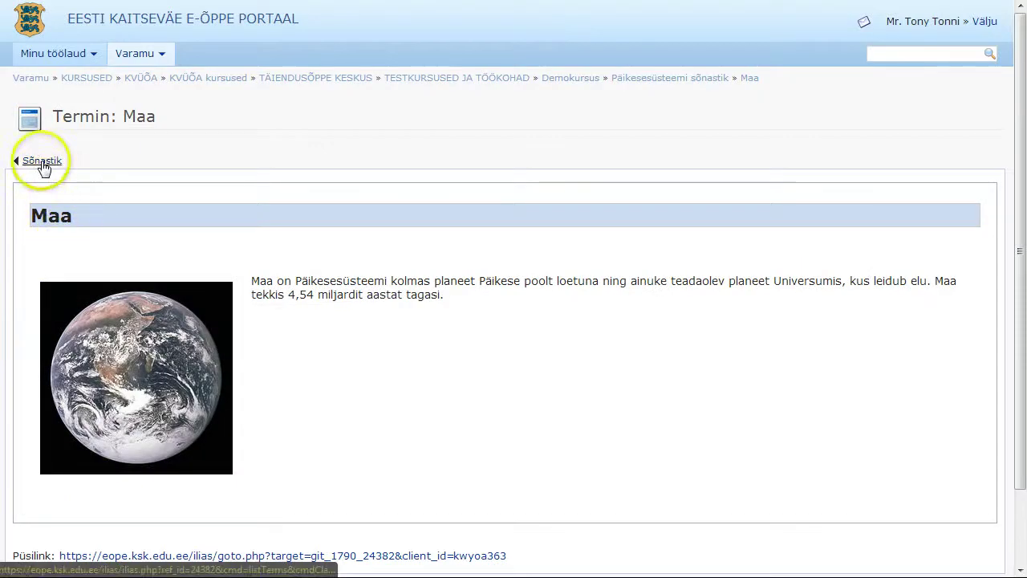
left_click(42, 162)
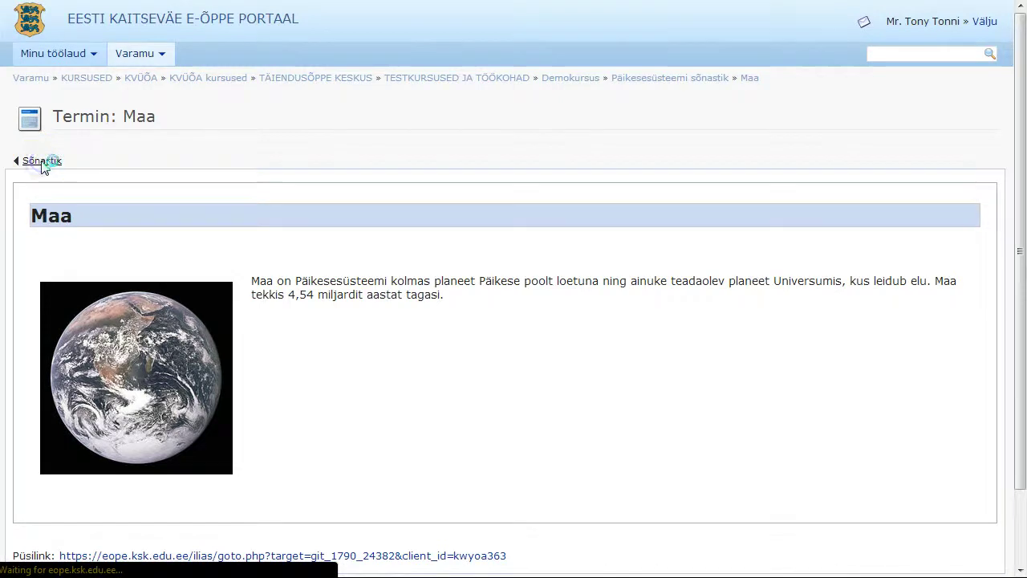
Return to editing the glossary, set its presentation view (Esitluse vaade) to "Kogu definitsioon" and save.
left_click(198, 167)
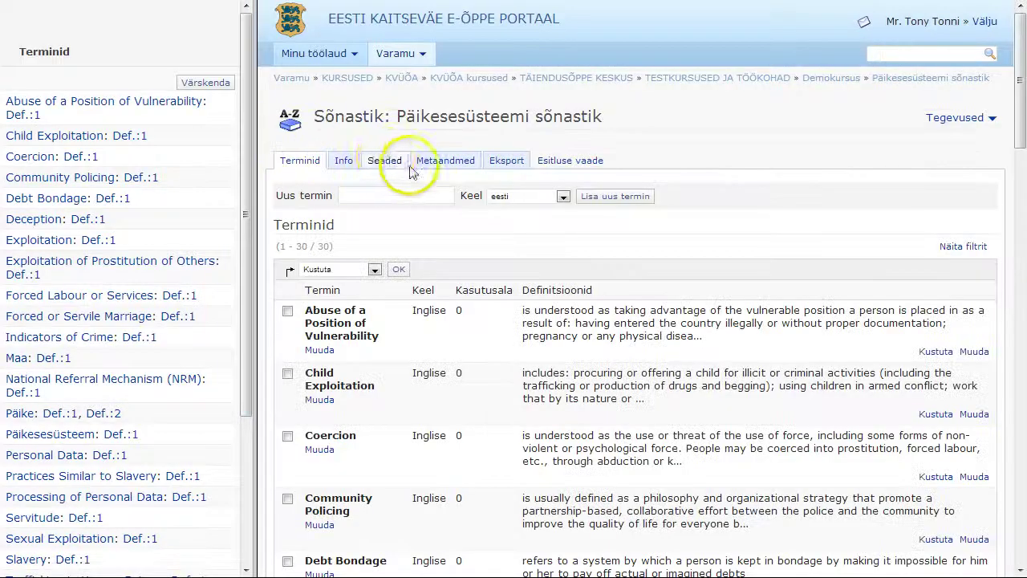
left_click(385, 161)
left_click(504, 402)
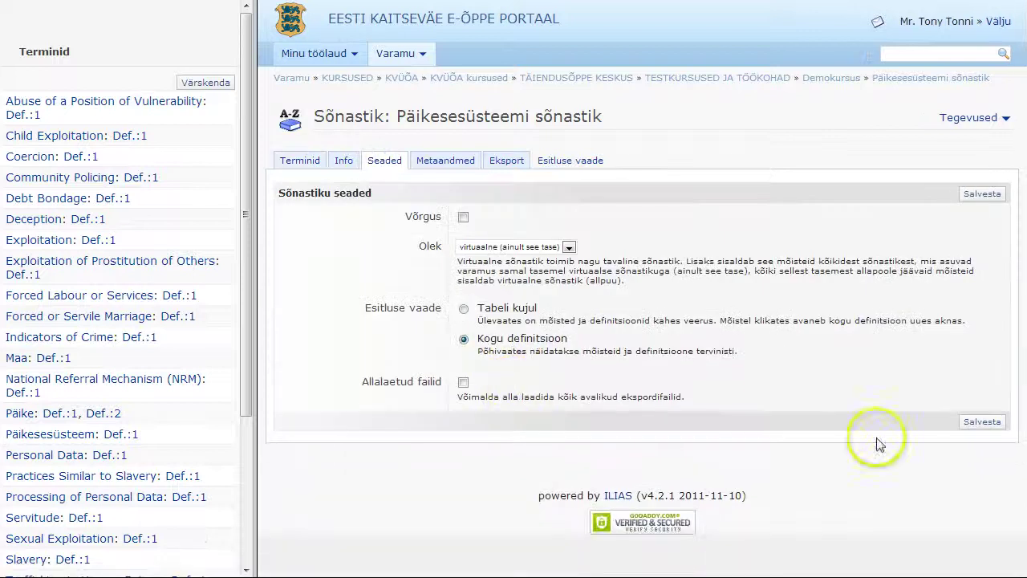
left_click(987, 421)
Check in the presentation view how the full definitions are displayed, including the entry Maa with its image.
left_click(584, 168)
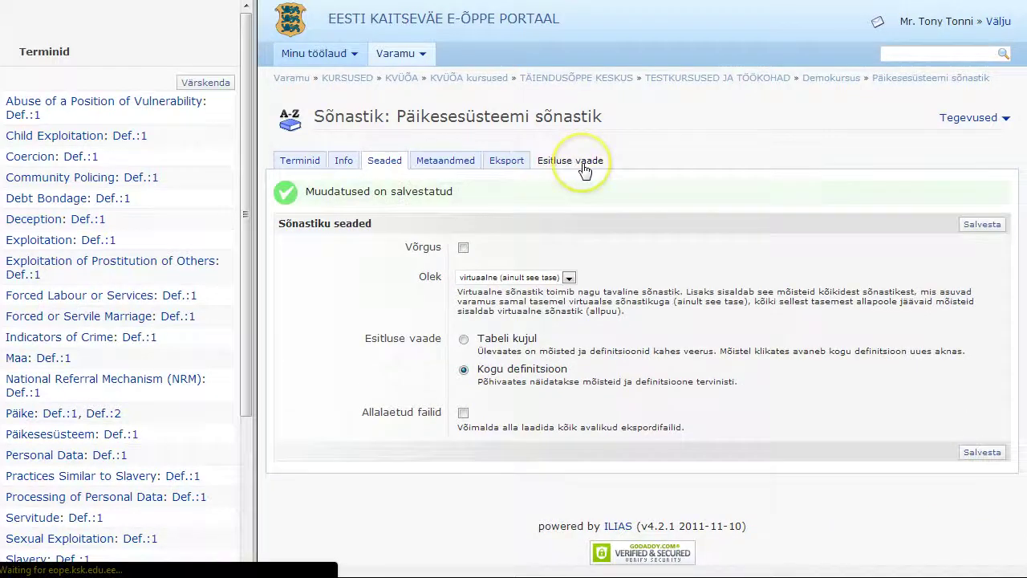
scroll(556, 315, "down", 15)
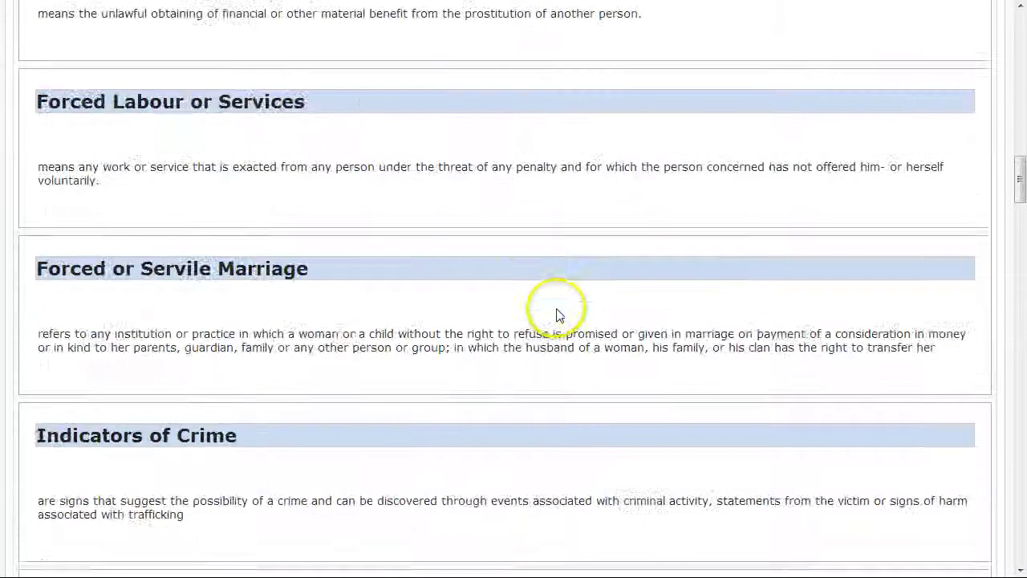
scroll(560, 316, "down", 1)
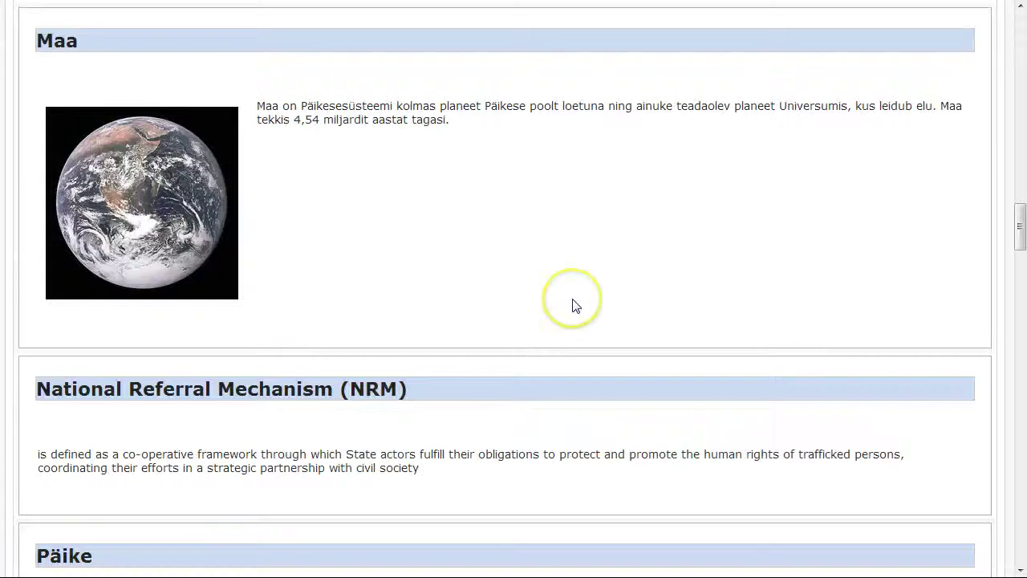
scroll(571, 302, "up", 20)
scroll(573, 299, "up", 10)
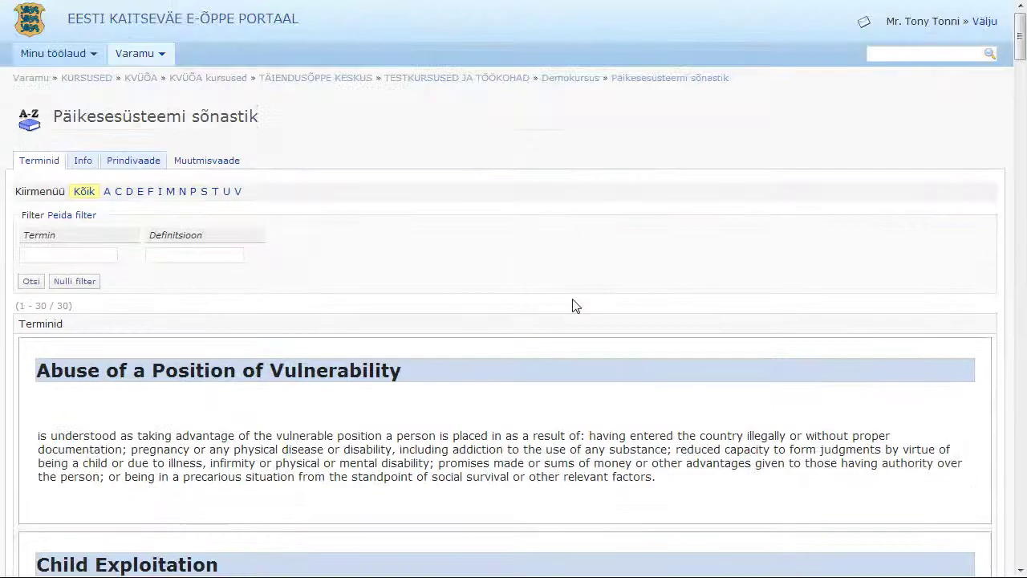
Return to editing the glossary, put it online (Võrgus), set its status (Olek) to "tavaline" with Allalaetud failid disabled, and save the settings.
left_click(207, 164)
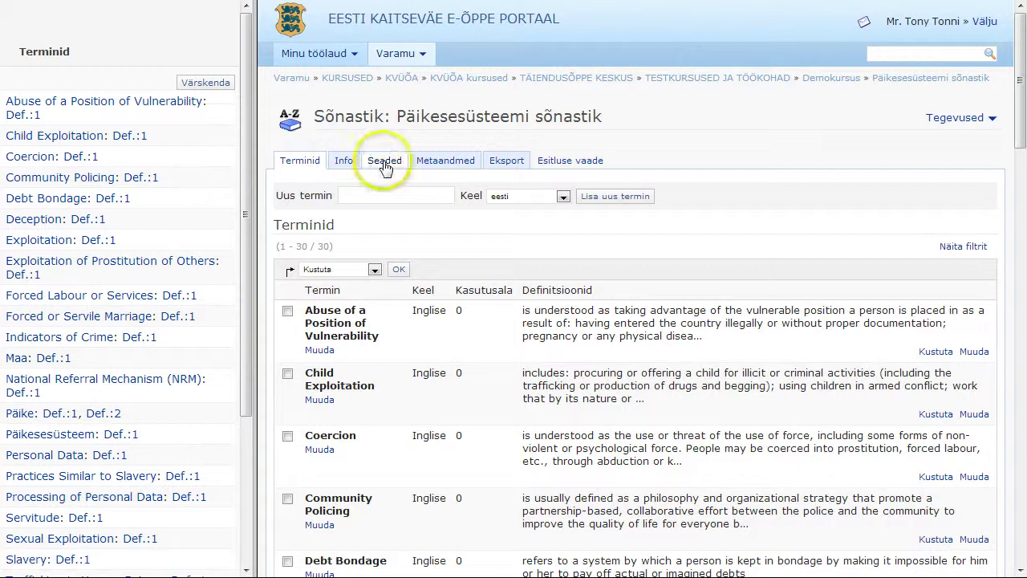
left_click(384, 164)
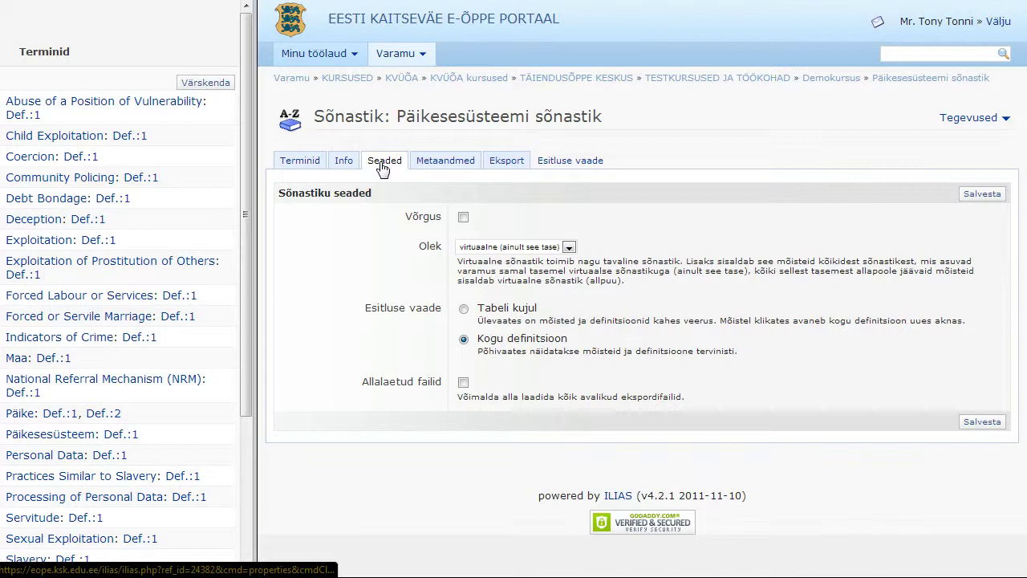
left_click(464, 383)
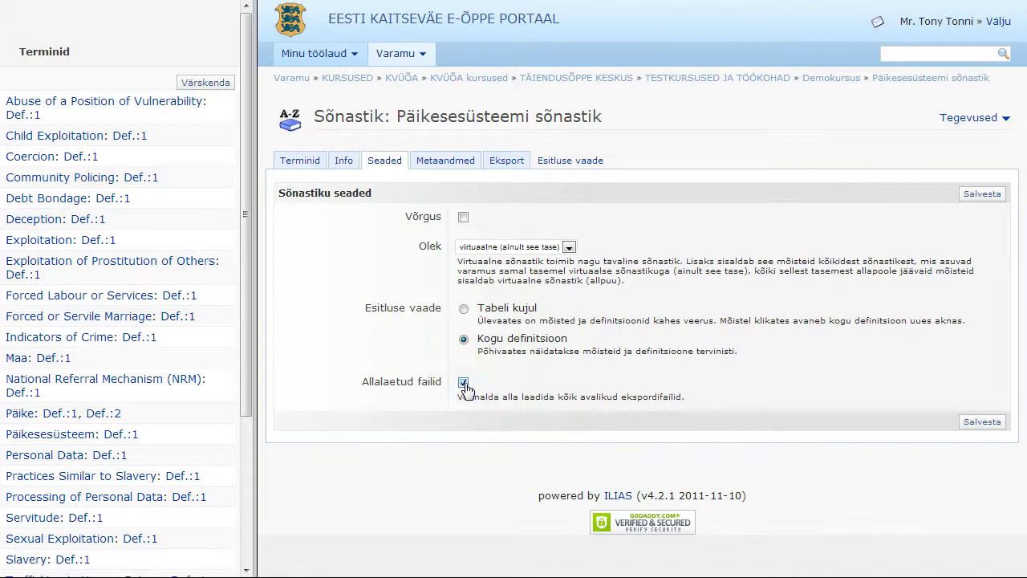
left_click(480, 383)
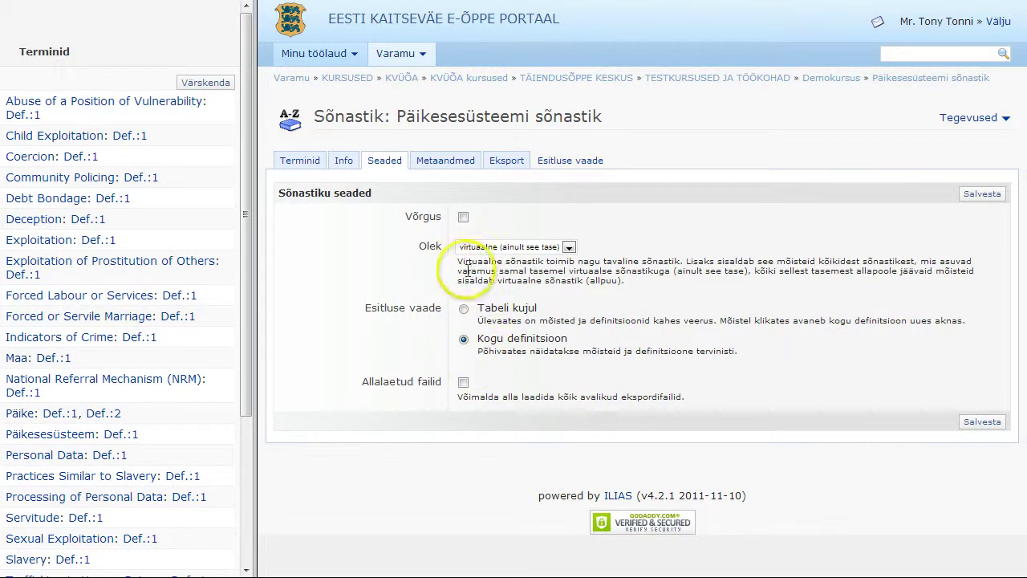
left_click(463, 217)
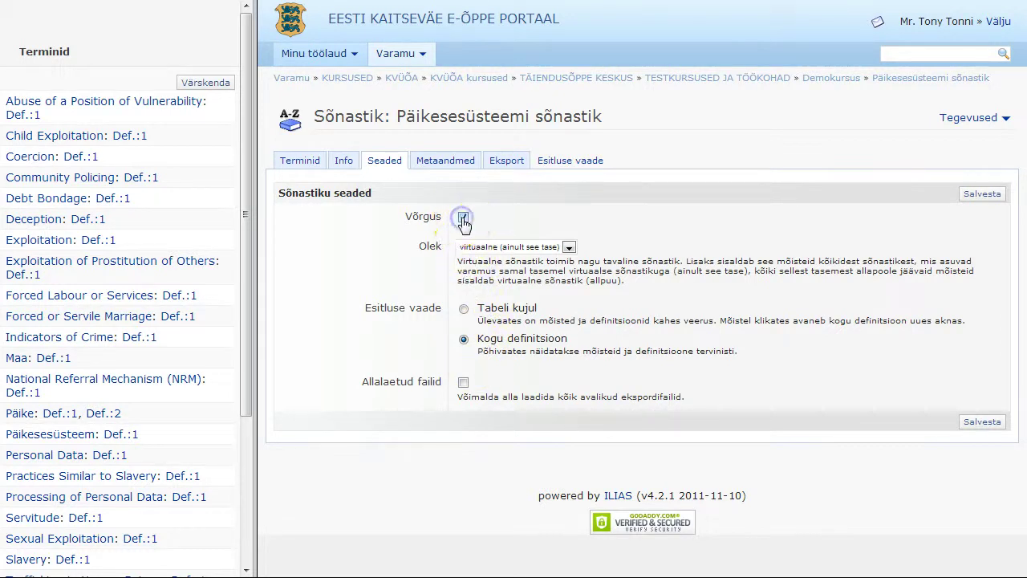
left_click(980, 425)
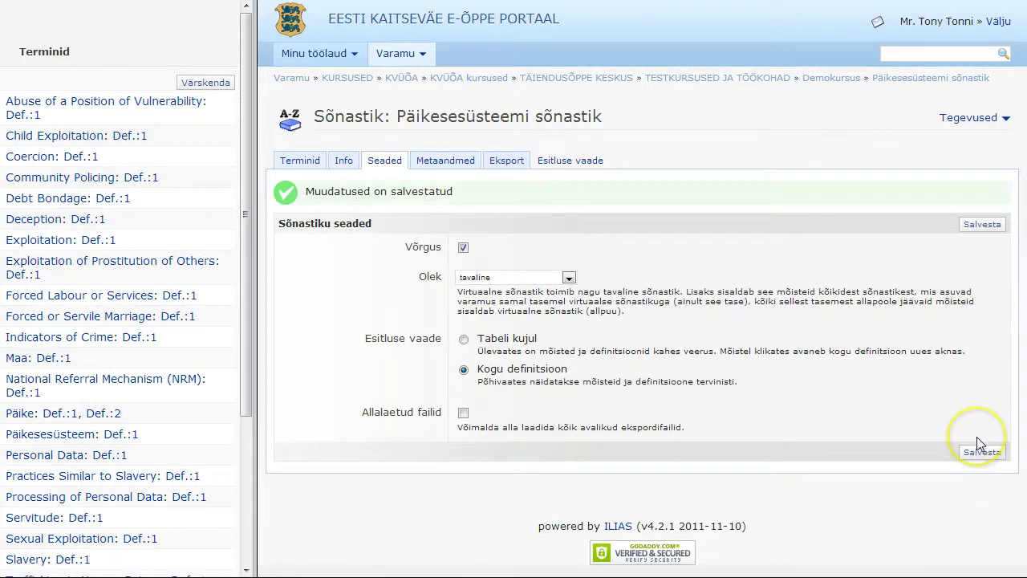
Go back to the course Demokursus and open the SCORM learning module "Päikesesüsteemi planeedid" that has the description "Selles õppemoodulis käsitlen...".
left_click(829, 82)
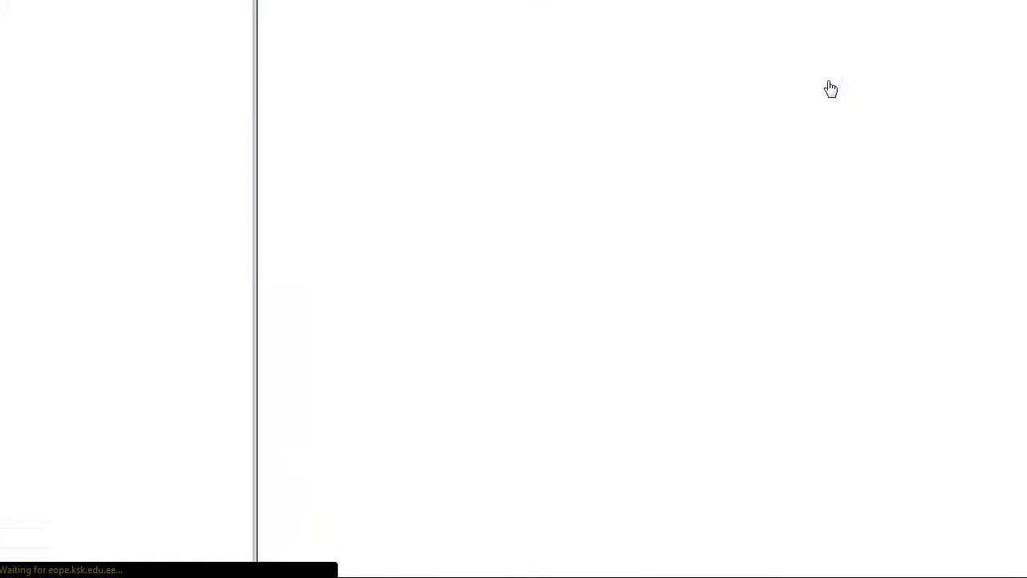
scroll(393, 383, "down", 5)
scroll(393, 383, "down", 6)
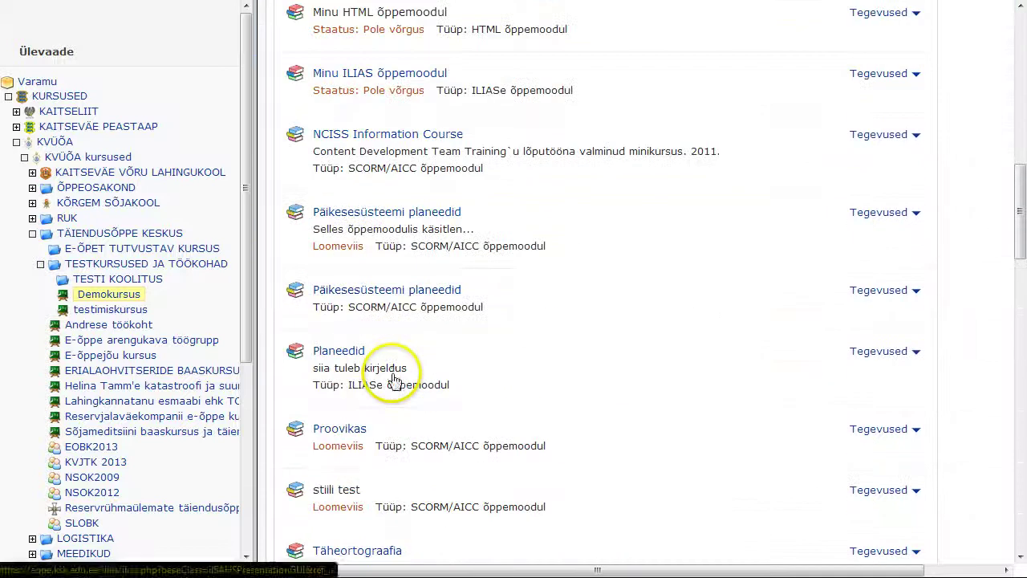
left_click(382, 215)
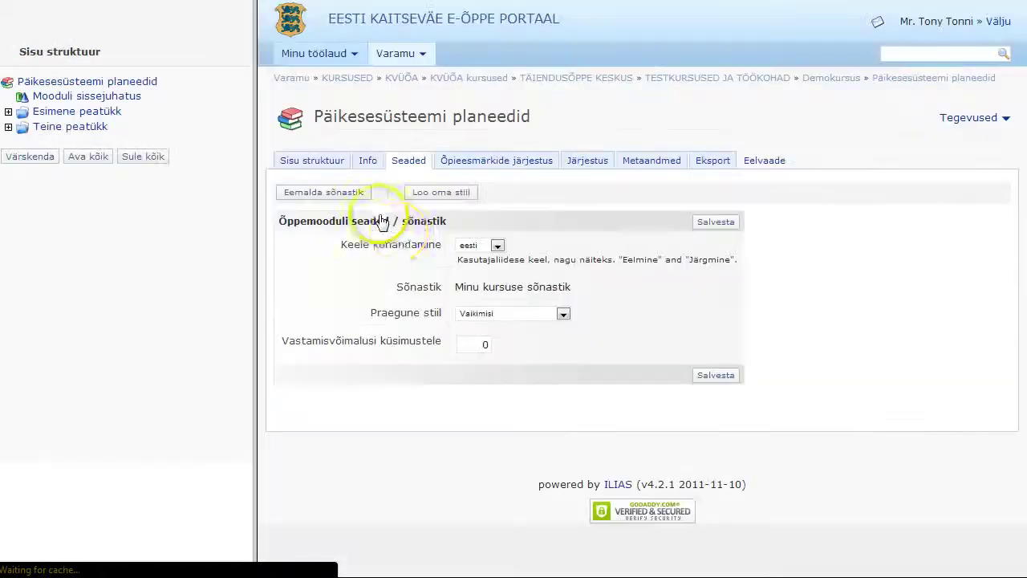
Open the page "Planeedi definitsioon" in Esimene peatükk, Õppetükk A, and open the paragraph below the Vikipeedia introduction for editing.
left_click(46, 113)
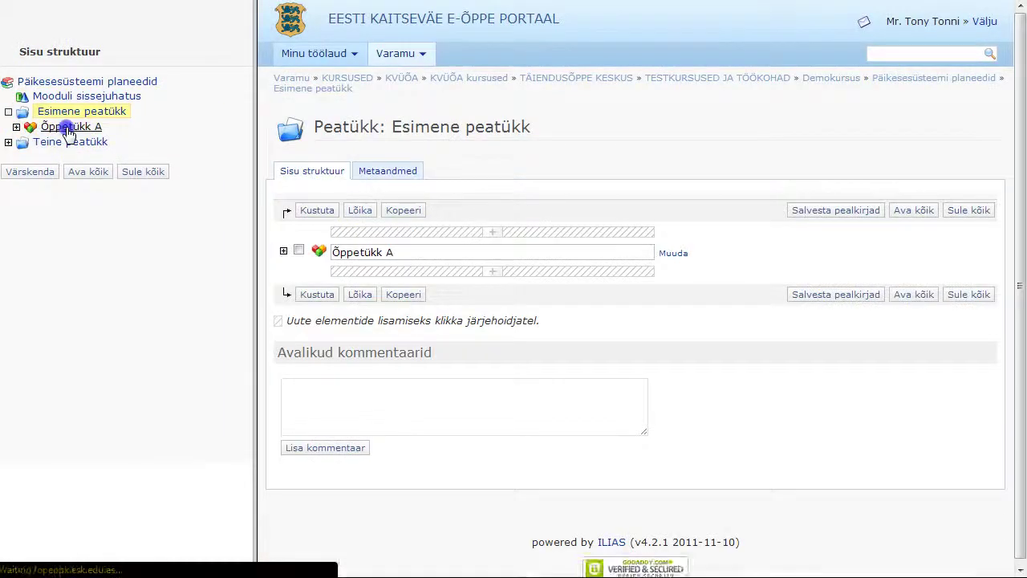
left_click(72, 126)
left_click(95, 141)
left_click(514, 419)
left_click(515, 419)
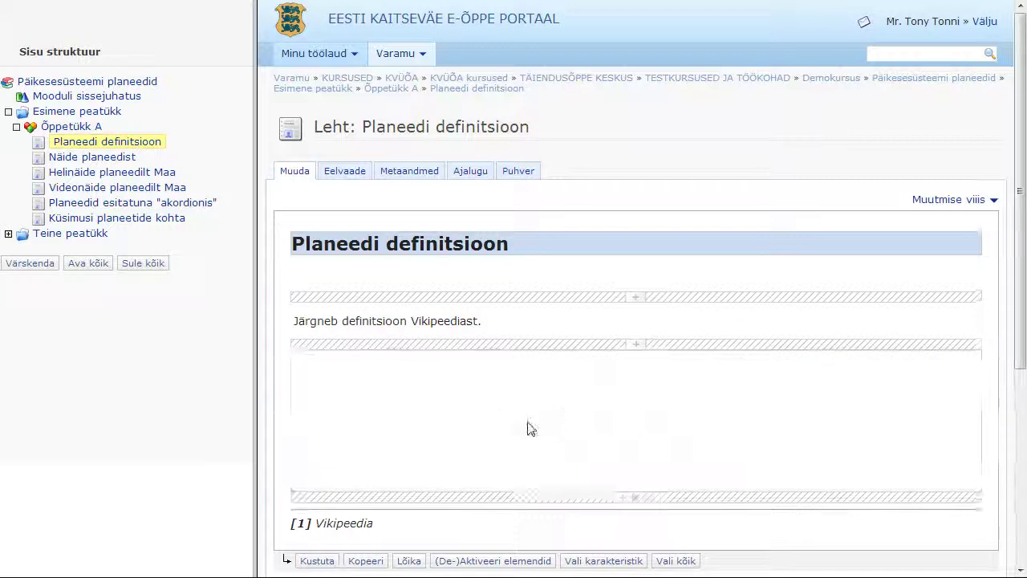